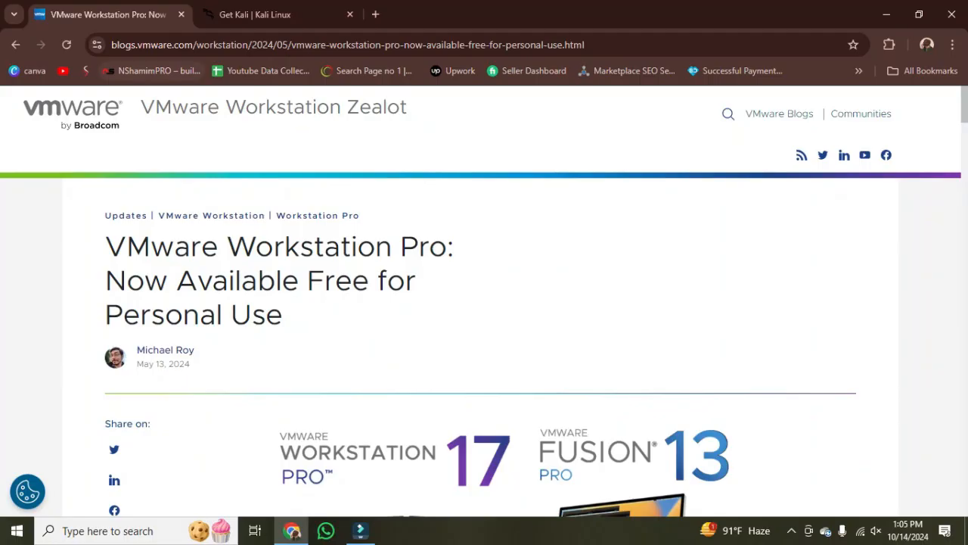
- Switch to the Get Kali page and look over its installer image and virtual machine platform options
key(ctrl+Tab)
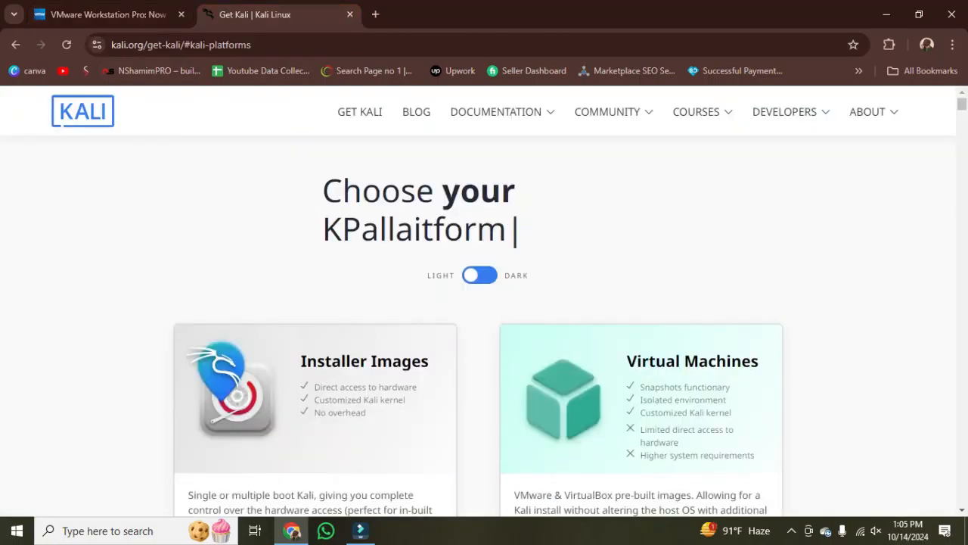
scroll(484, 303, down, 3)
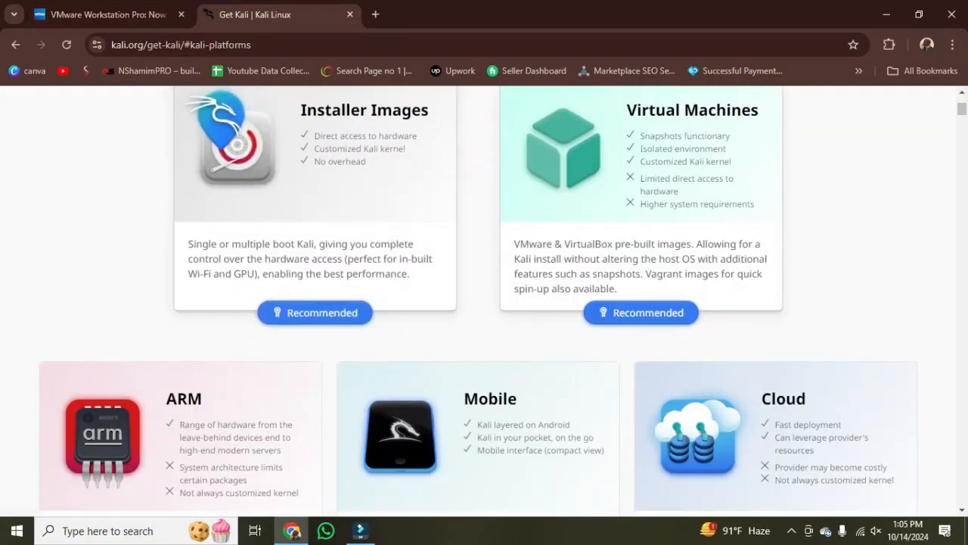
scroll(484, 303, up, 1)
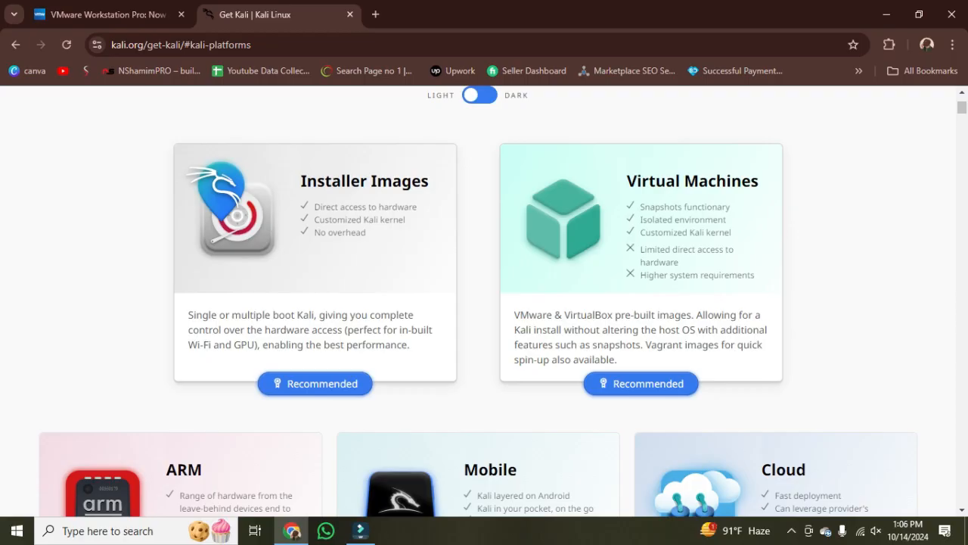
- Search the computer for vmware, open VMware Workstation 17 Player and reposition its window
click(106, 530)
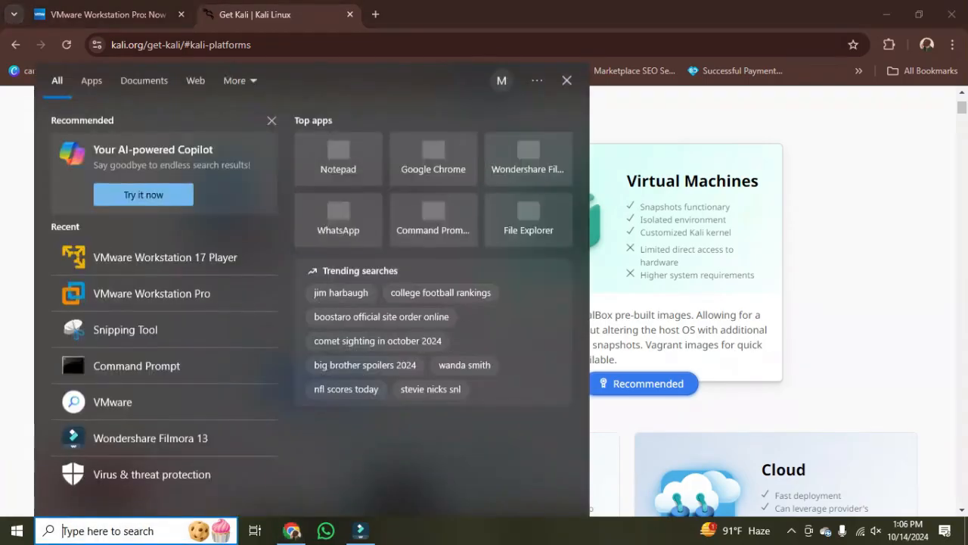
text(vwa)
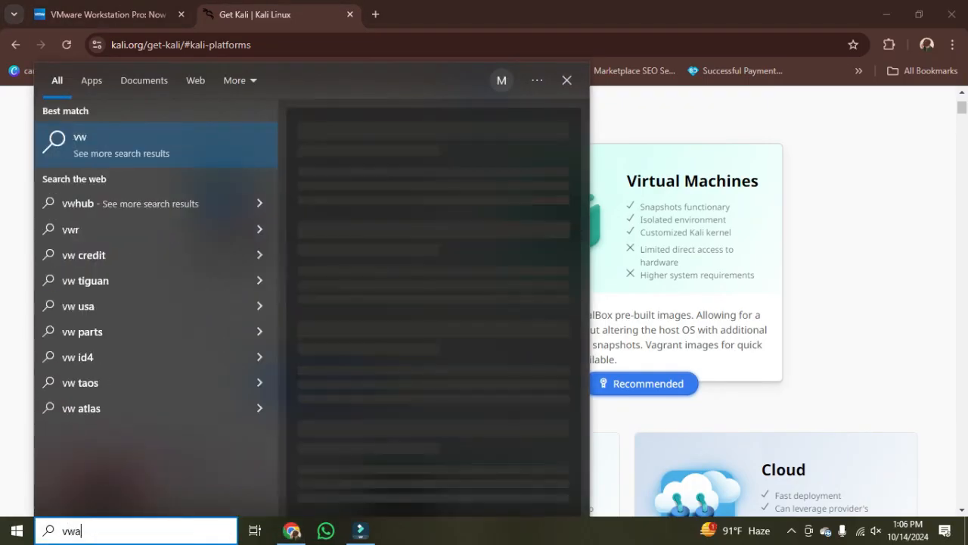
key(BackSpace)
key(BackSpace)
text(mw)
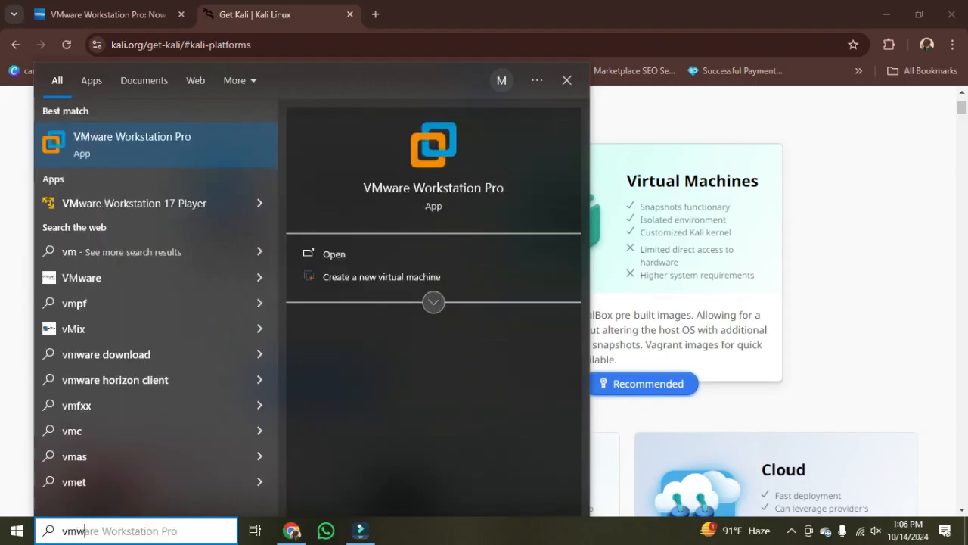
text(are)
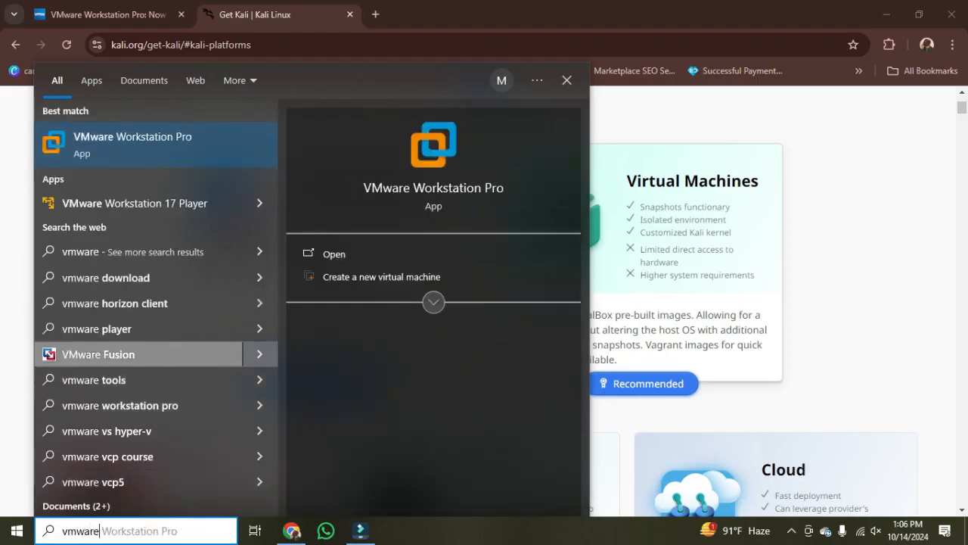
click(184, 147)
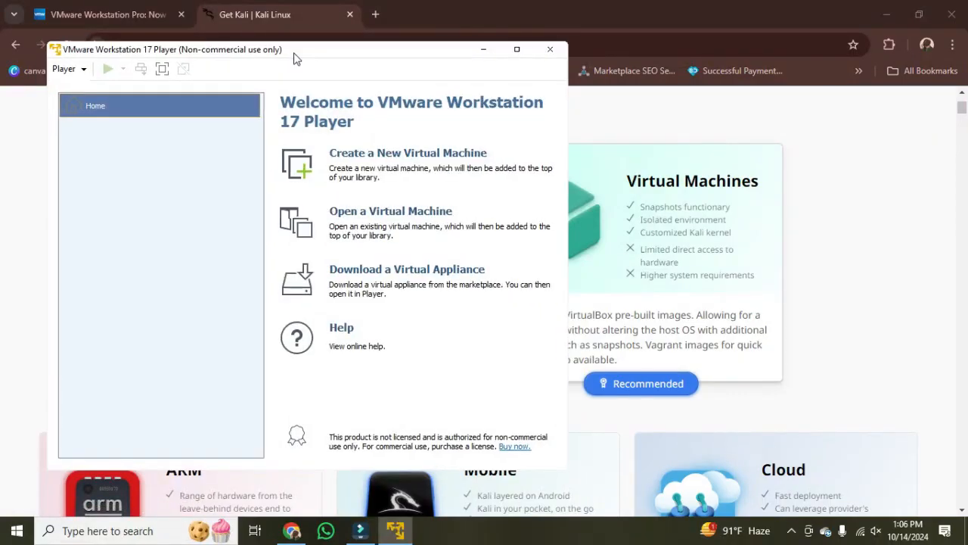
drag(295, 50, 382, 108)
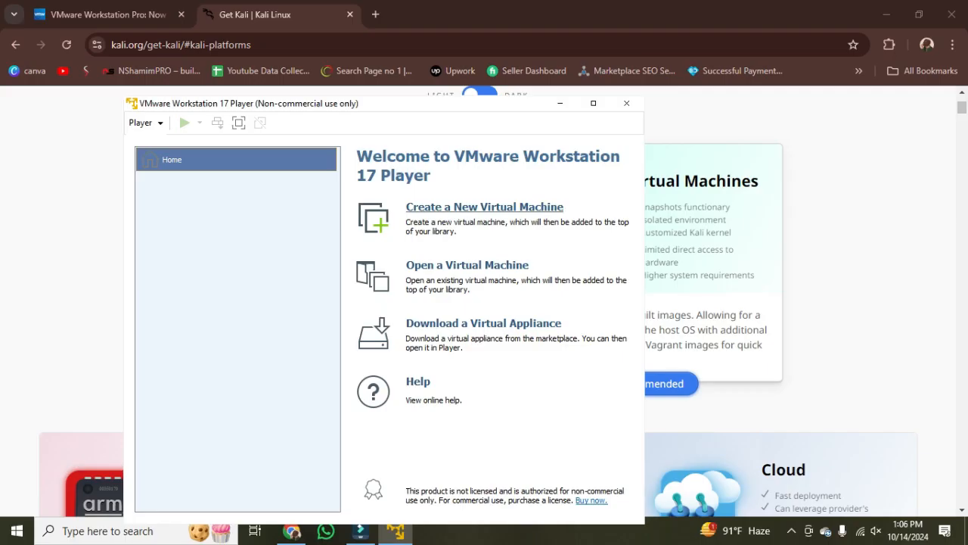
- Start a new virtual machine that installs from the disc image kali-linux-2024.3-installer-amd64.iso in the Downloads folder
click(484, 207)
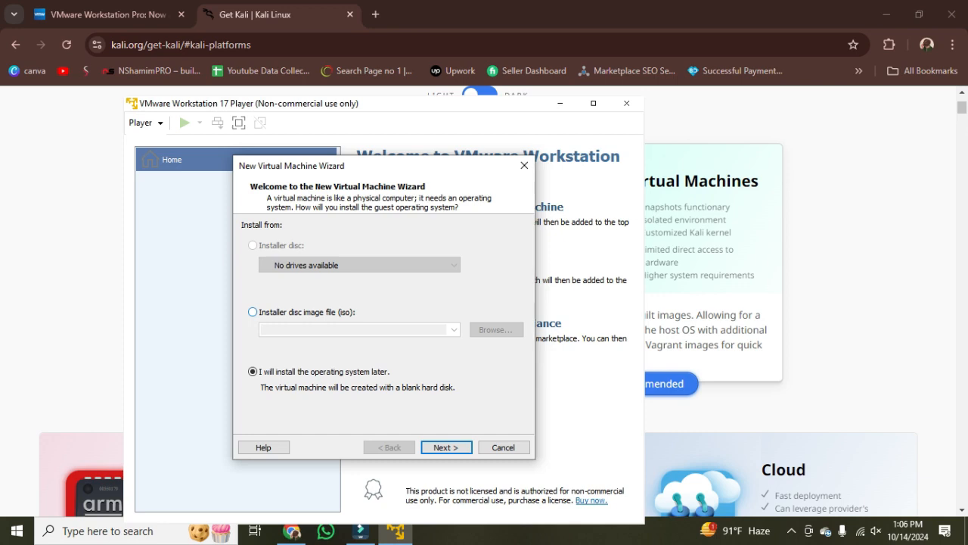
click(253, 312)
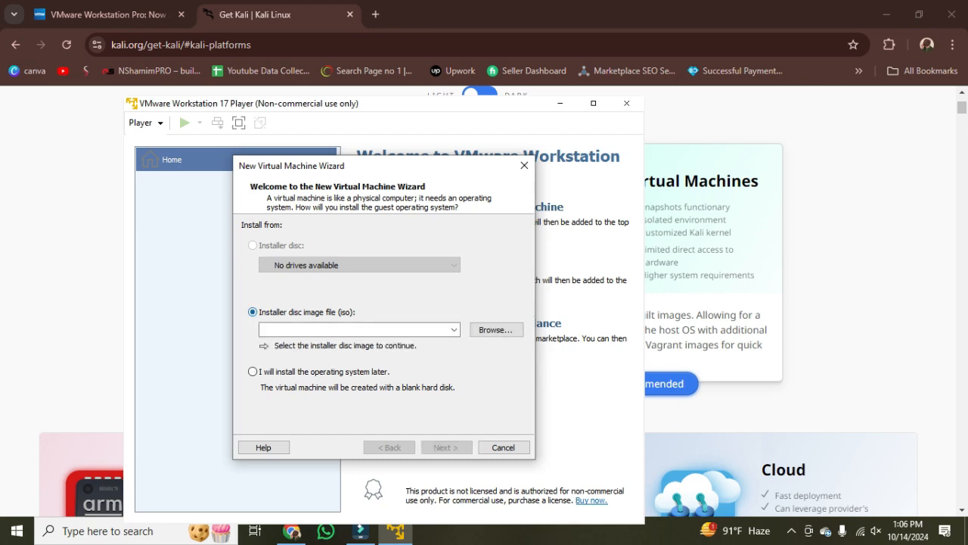
click(292, 531)
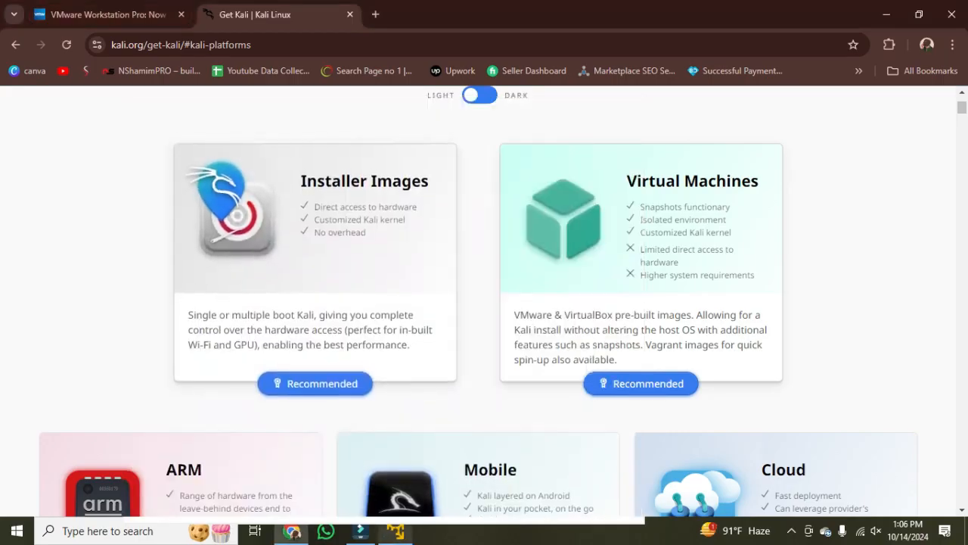
click(395, 531)
click(495, 330)
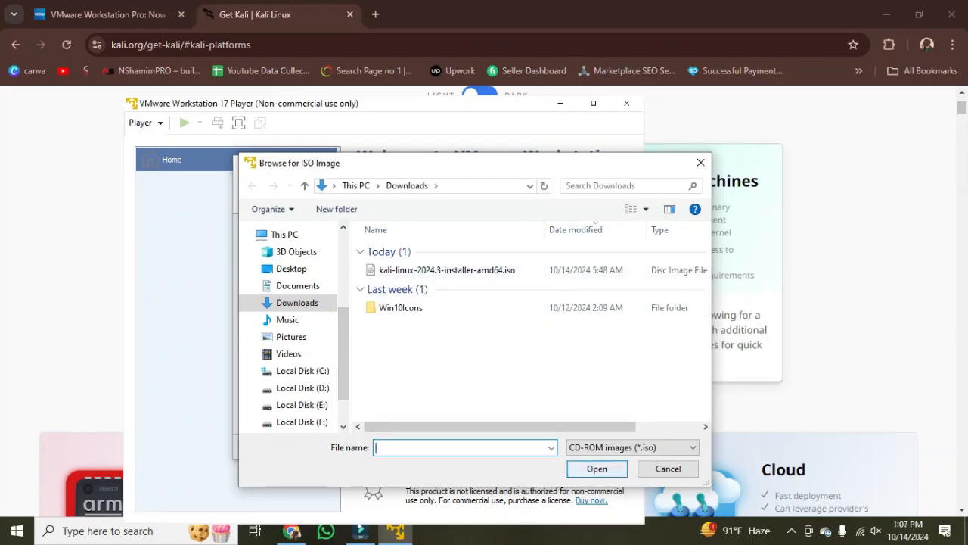
click(447, 270)
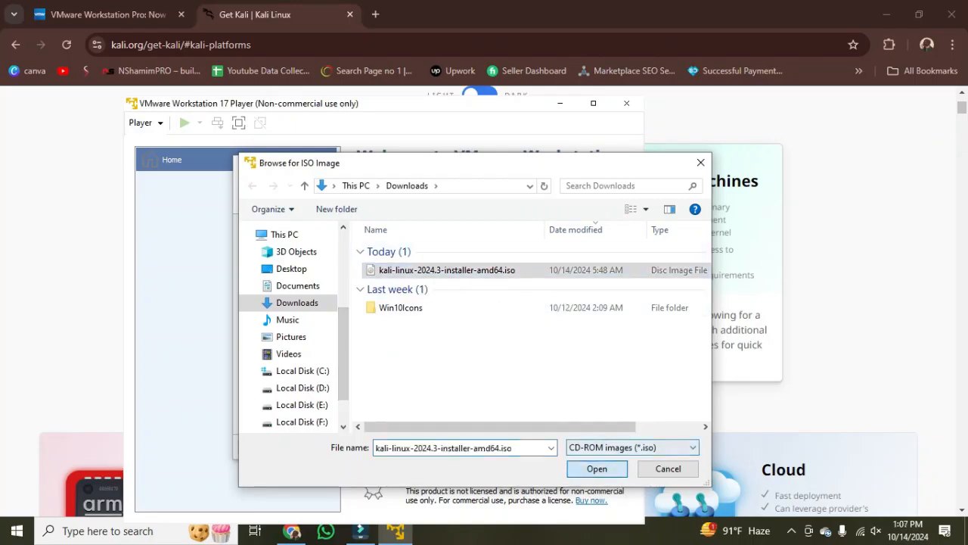
click(597, 468)
click(445, 447)
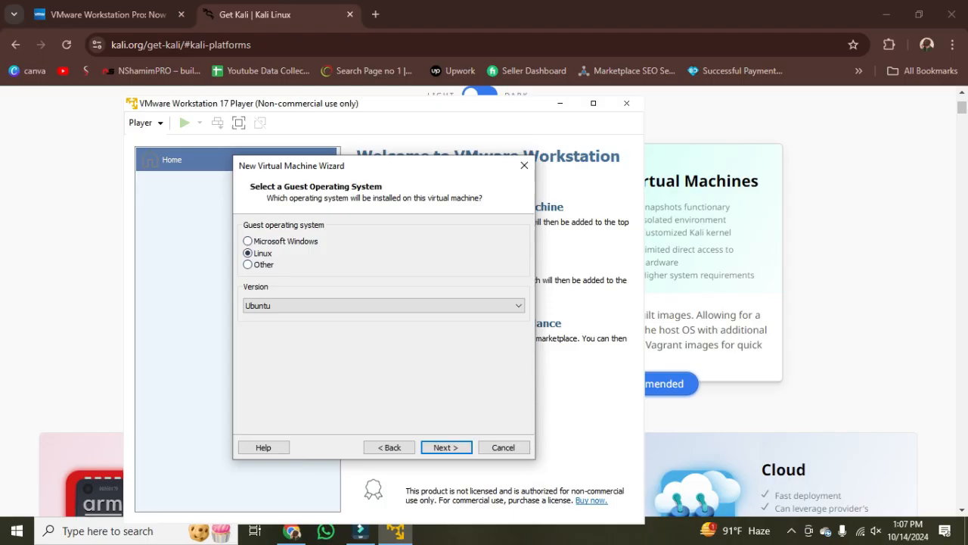
- Set the guest Linux version to Debian 12.x 64-bit and continue to the naming page
click(383, 305)
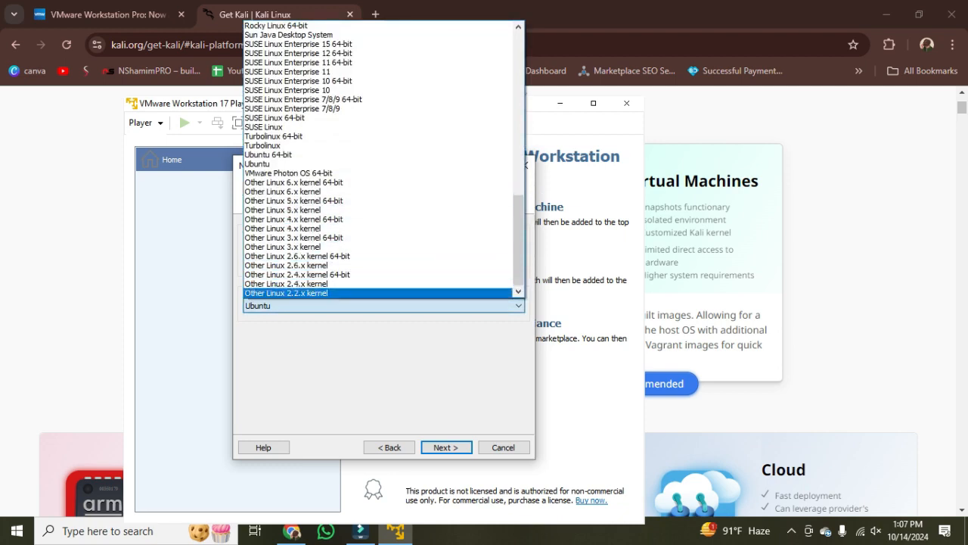
click(363, 348)
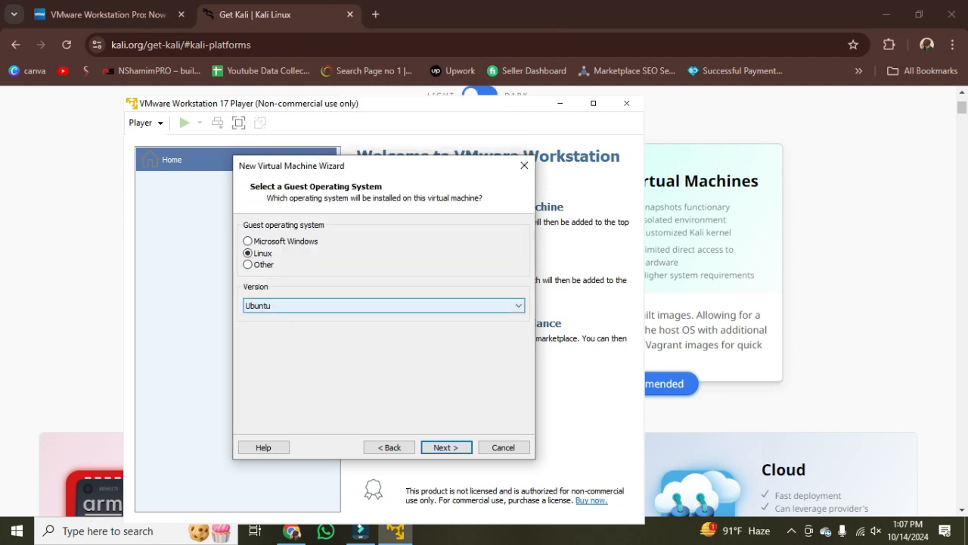
click(384, 306)
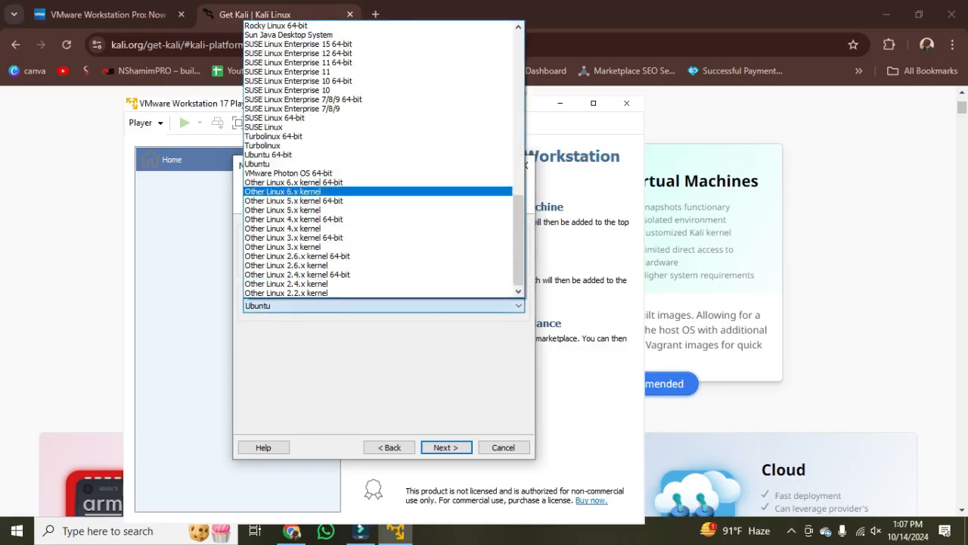
scroll(378, 173, up, 6)
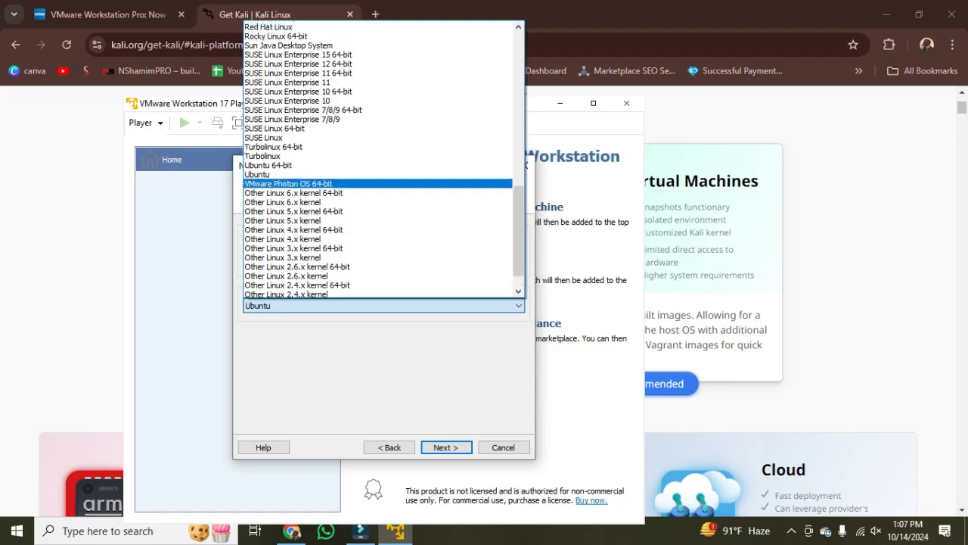
scroll(378, 227, up, 6)
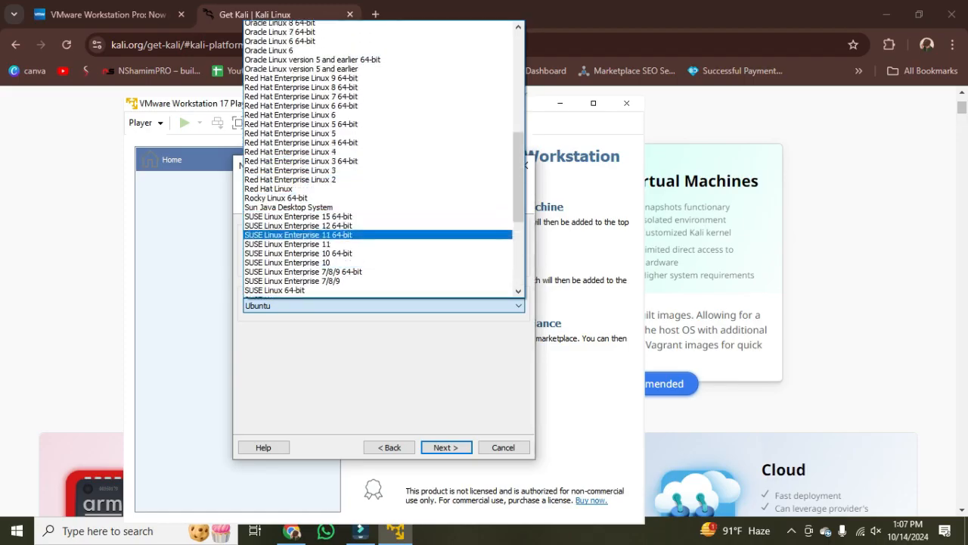
scroll(378, 227, up, 1)
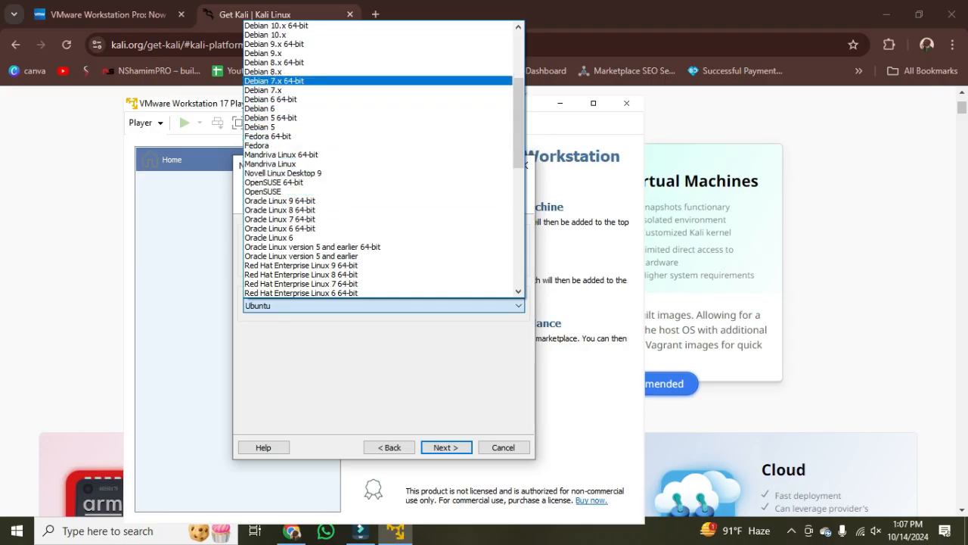
scroll(303, 80, up, 1)
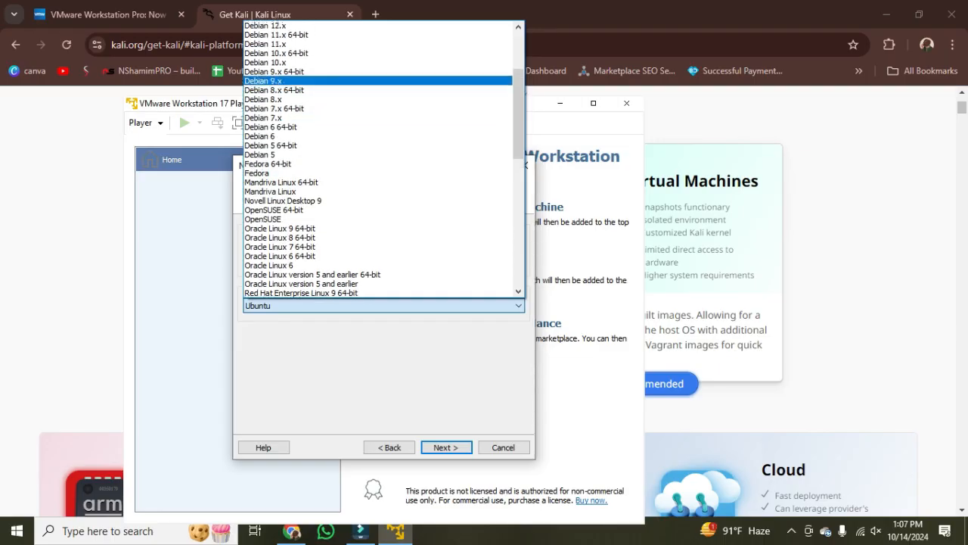
scroll(378, 158, up, 2)
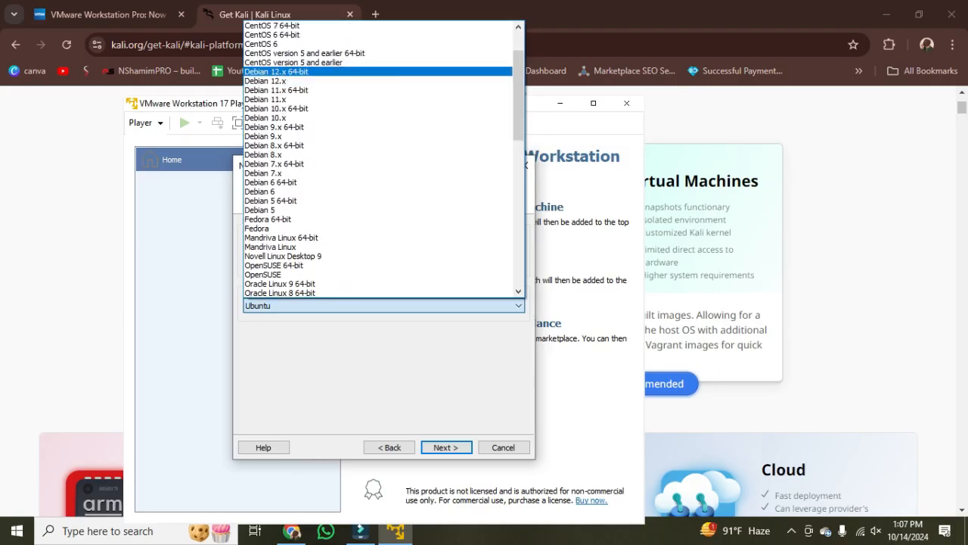
click(277, 72)
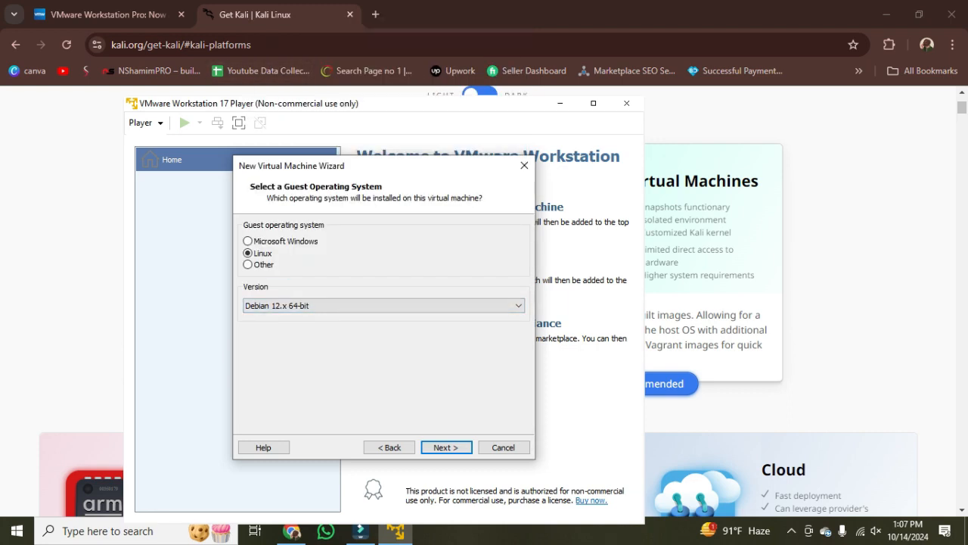
key(Return)
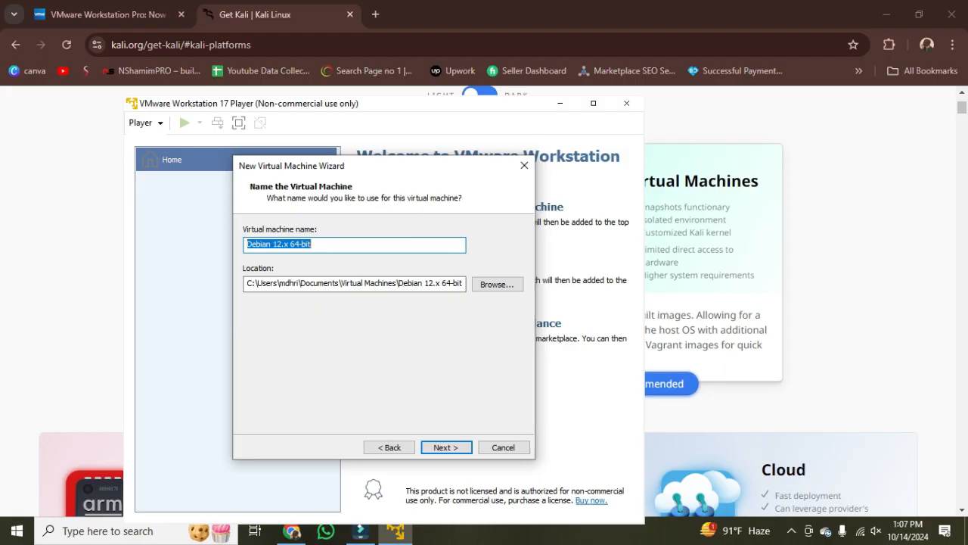
- Name the virtual machine Kali linuxOS and continue to the disk capacity page
text(Kali l)
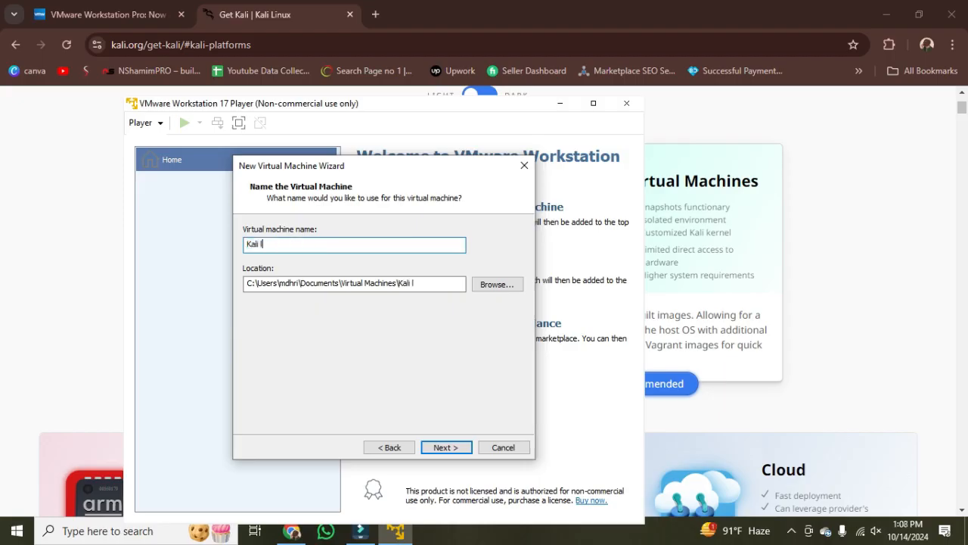
text(inux)
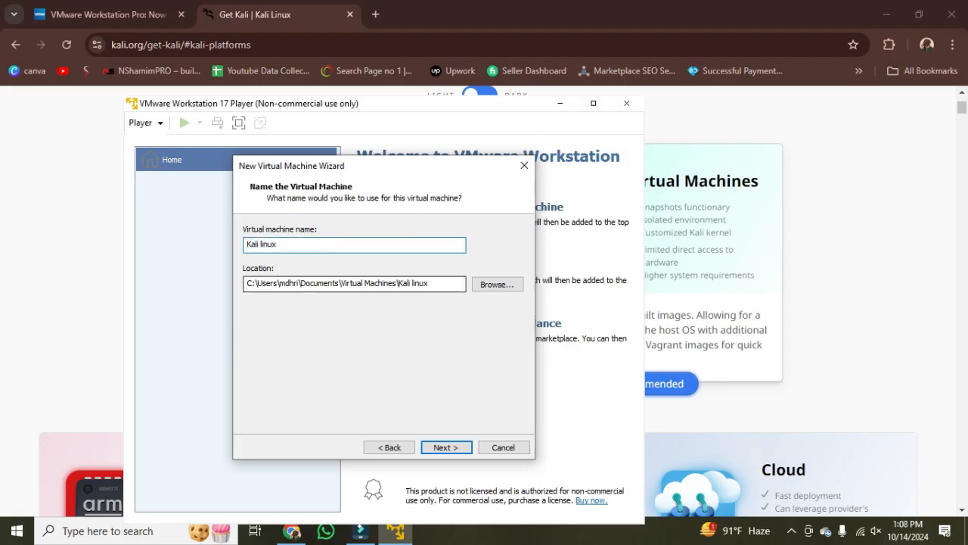
key(Return)
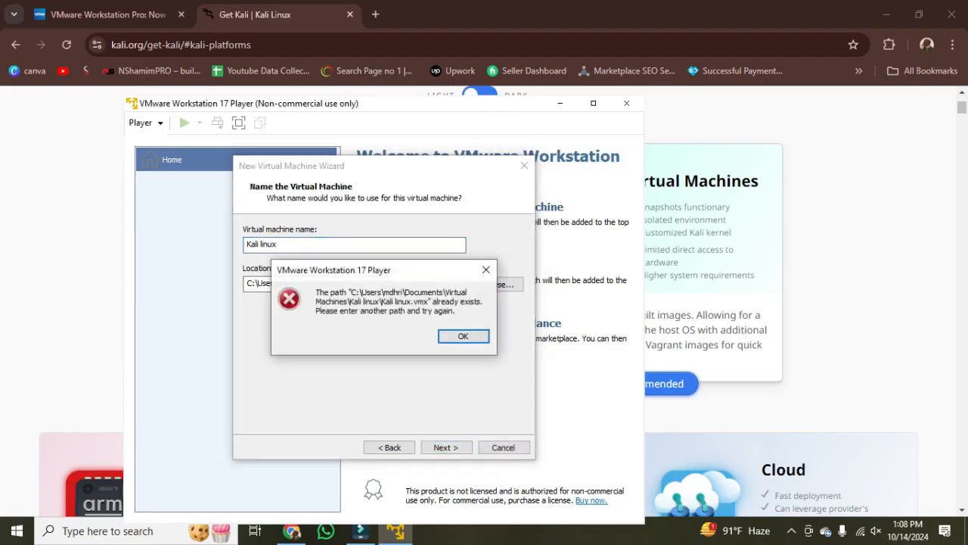
key(Return)
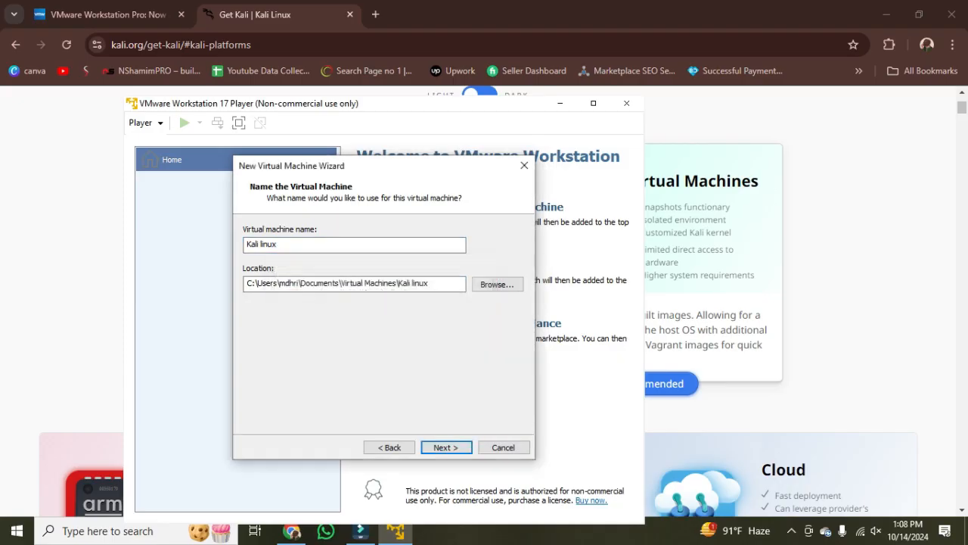
key(Return)
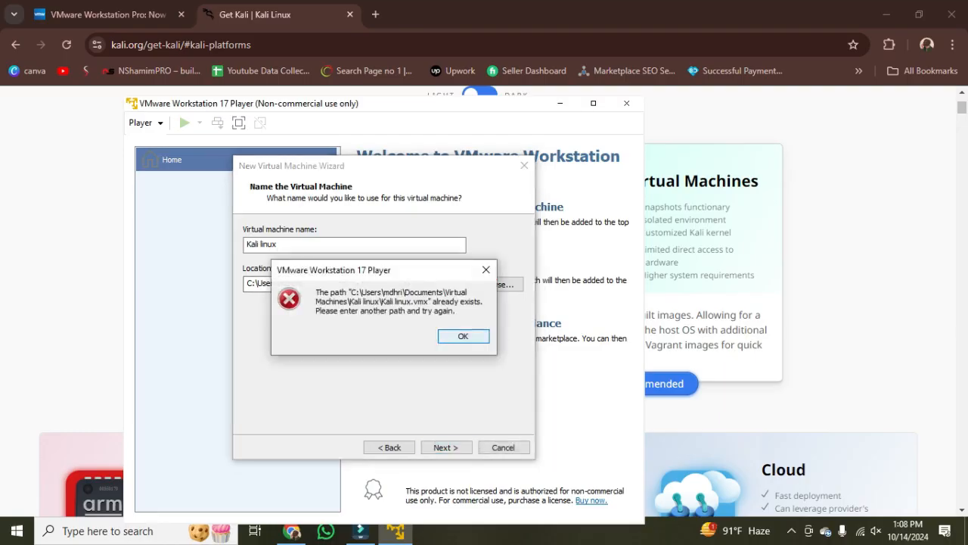
key(Return)
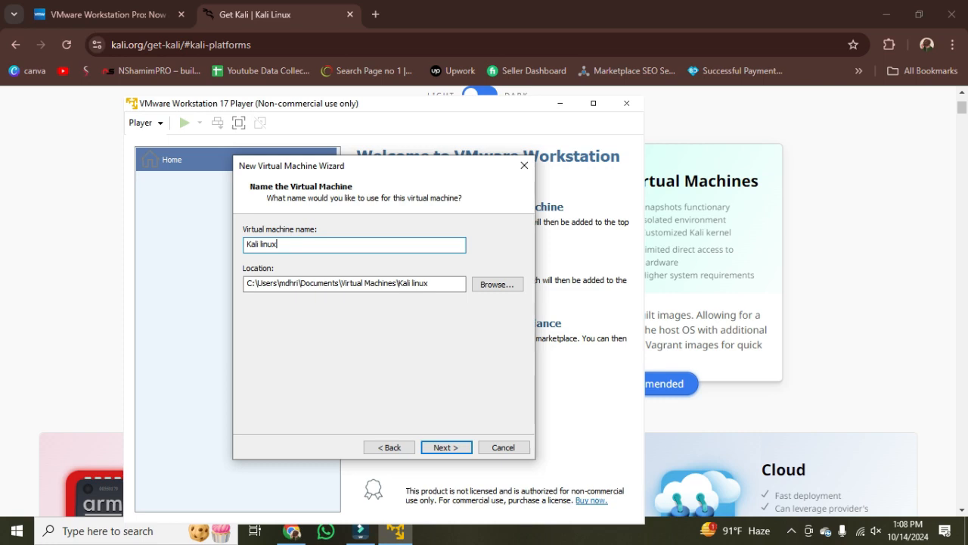
text(OS)
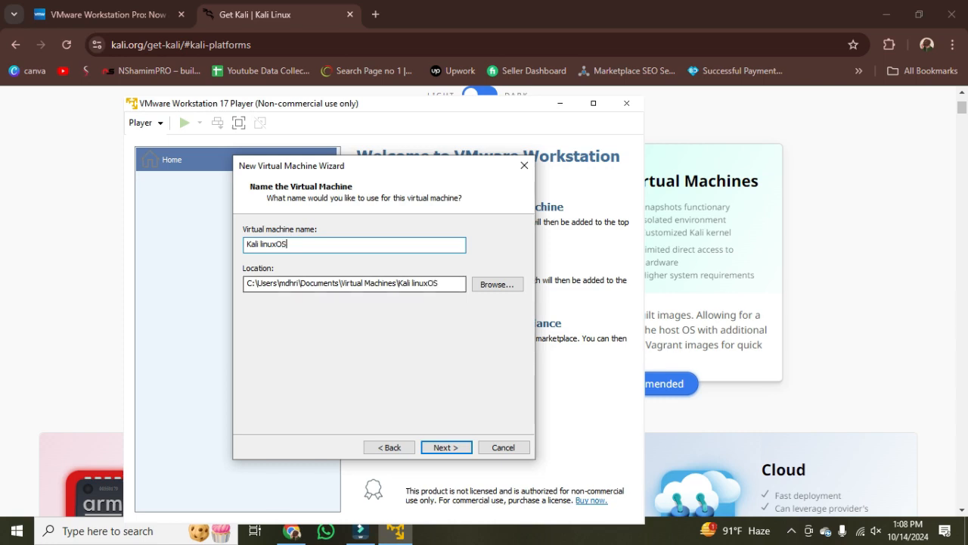
key(Return)
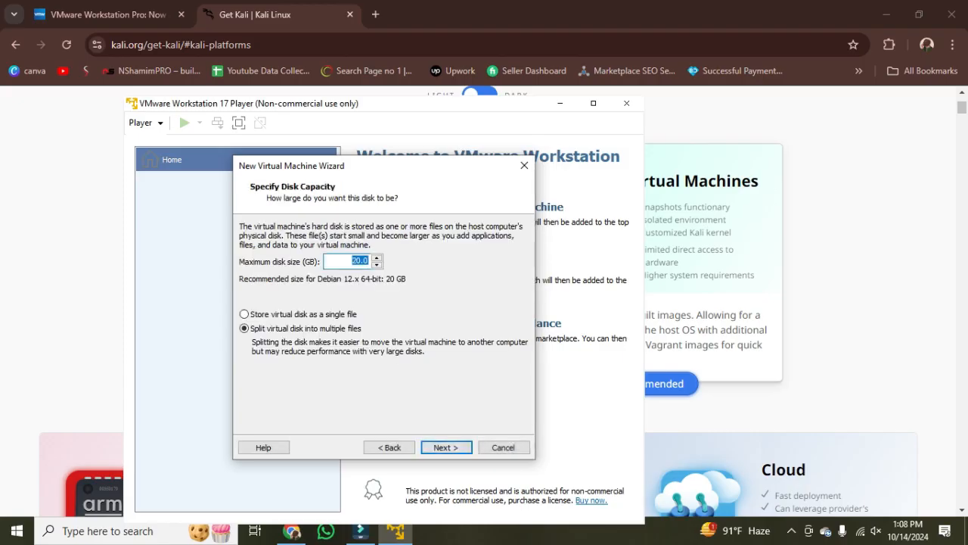
- Set the maximum disk size to 50 GB and continue to the virtual machine's settings summary
click(364, 260)
key(BackSpace)
key(BackSpace)
text(50)
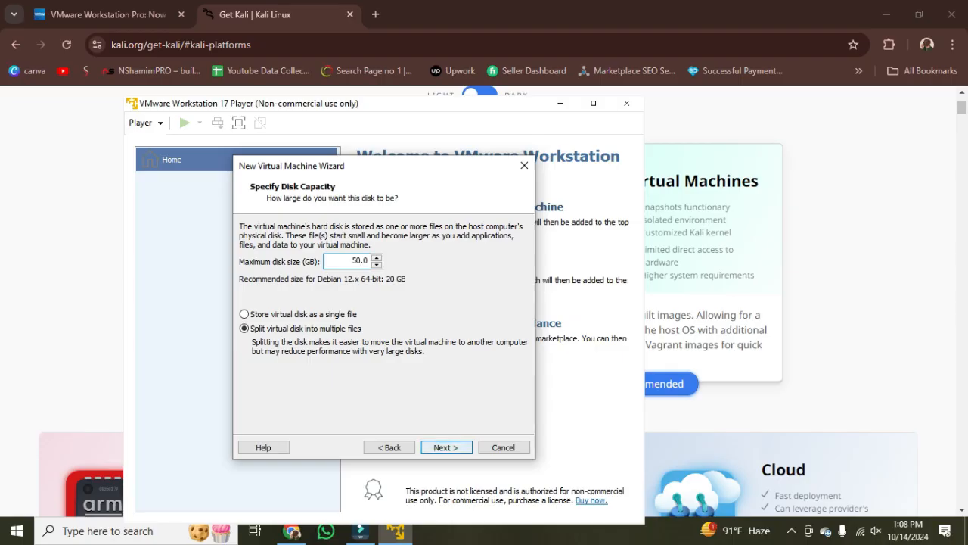
click(446, 447)
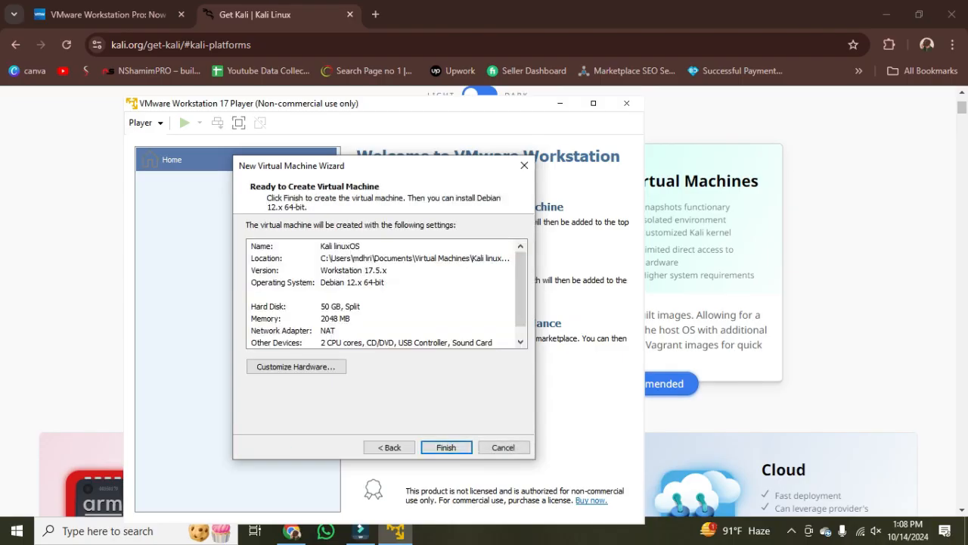
- Check the network adapter in the virtual machine's hardware settings and finish creating the machine
click(295, 366)
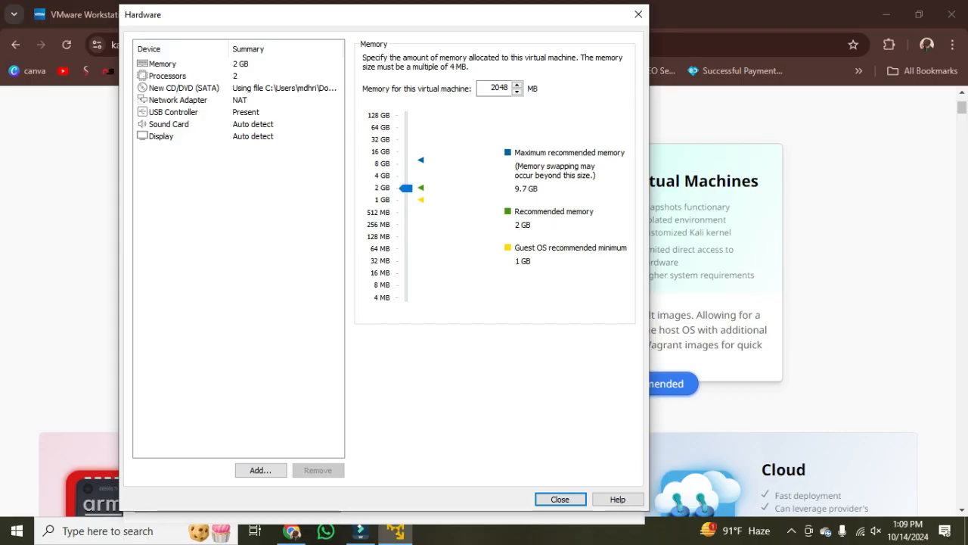
click(178, 100)
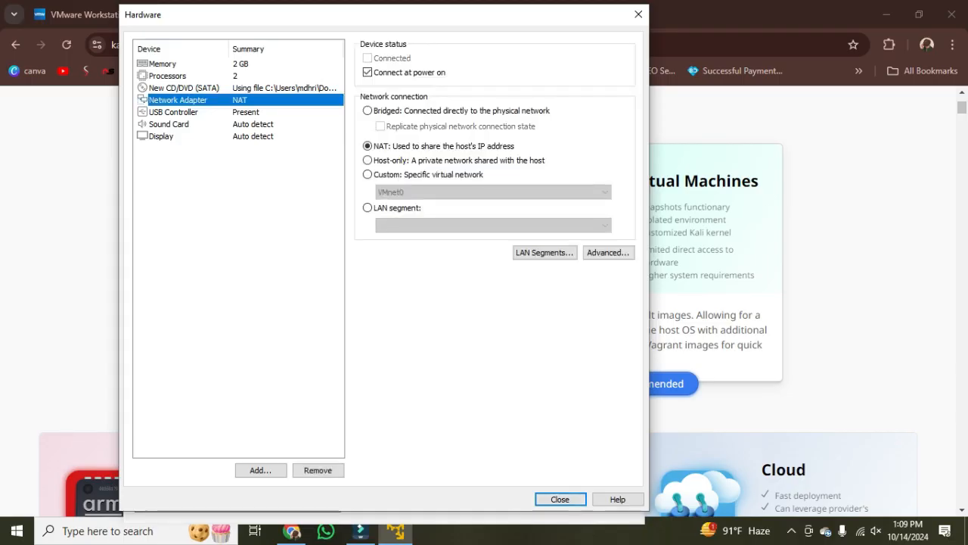
click(560, 500)
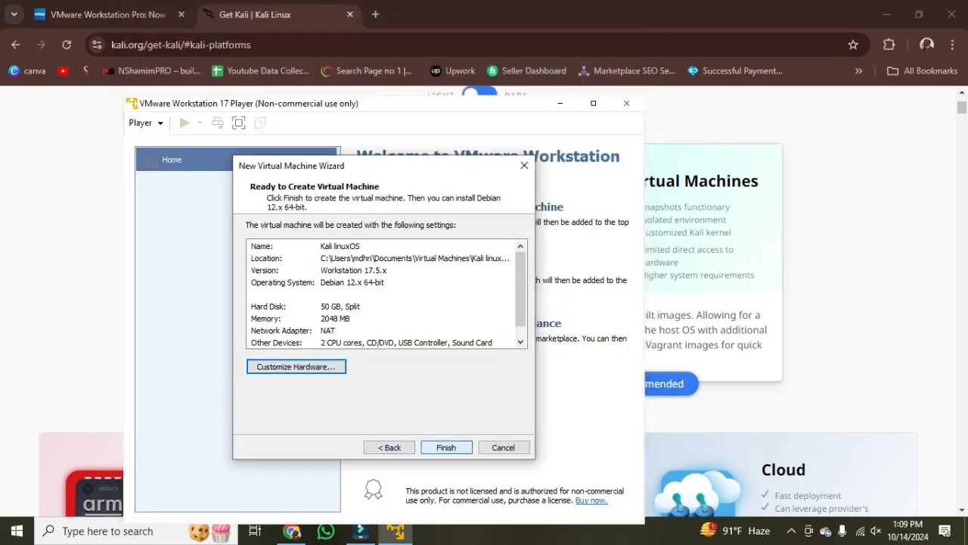
click(446, 447)
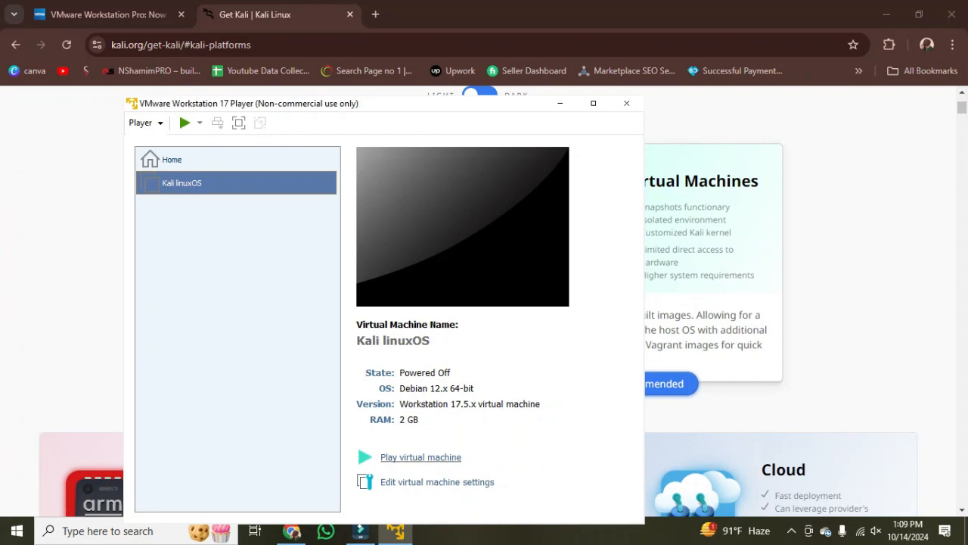
- Power on Kali linuxOS in a maximized window and start the graphical install, postponing the VMware Tools download
click(420, 457)
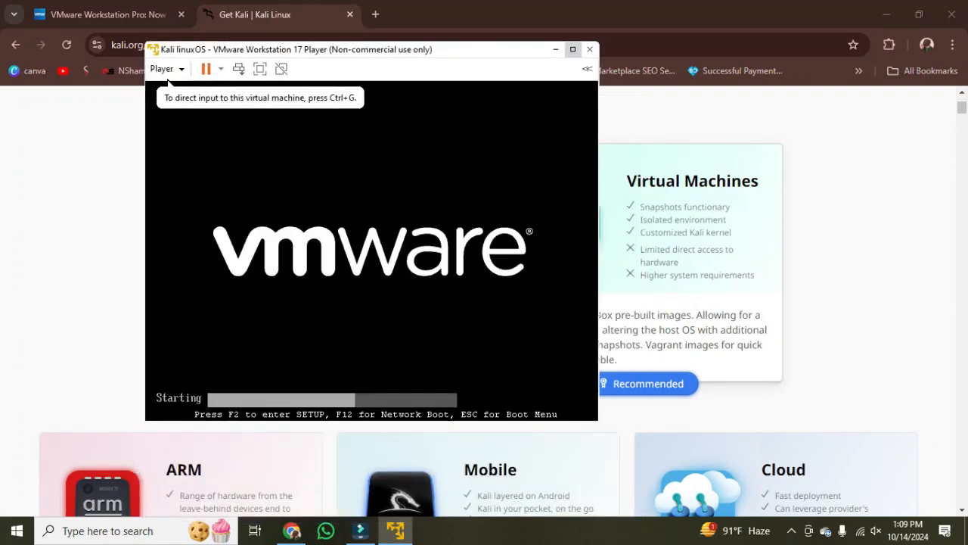
click(573, 49)
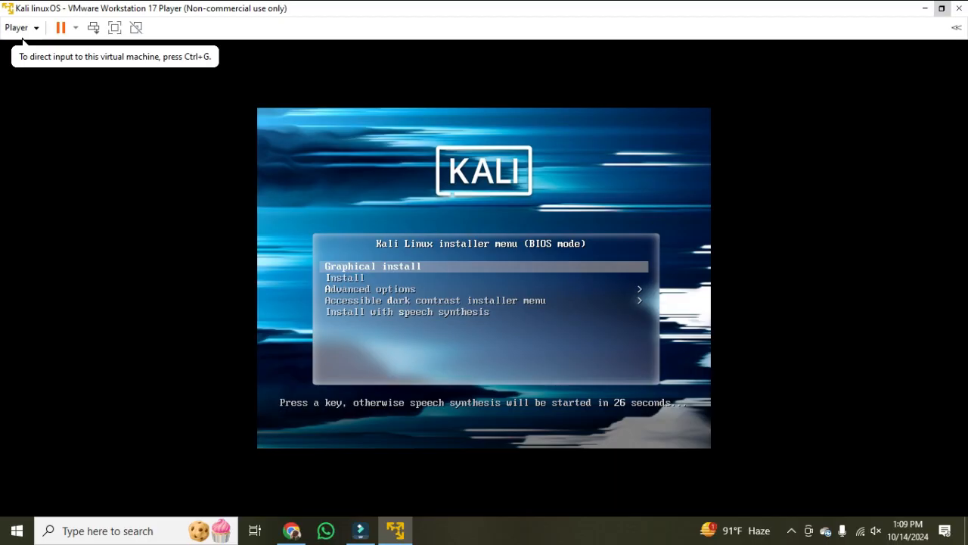
key(ctrl+g)
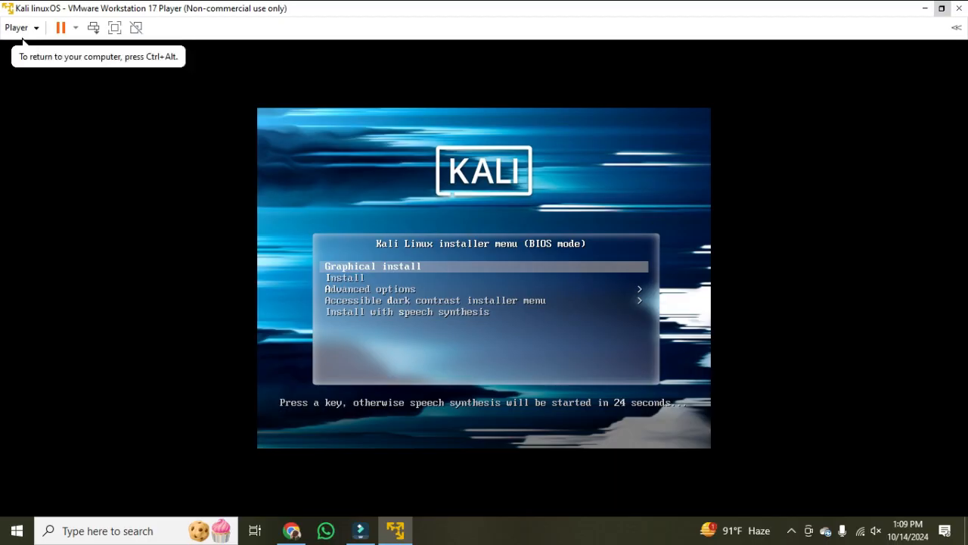
key(Return)
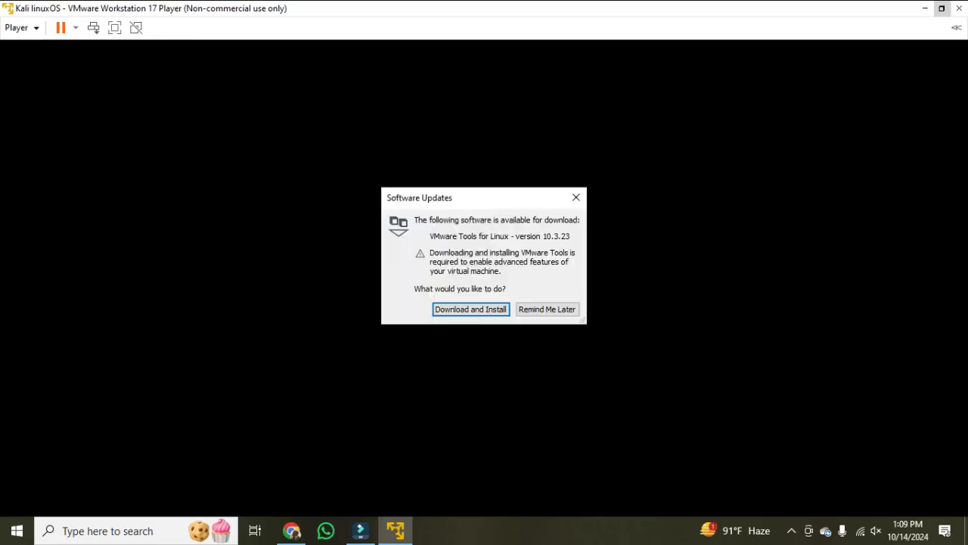
click(547, 310)
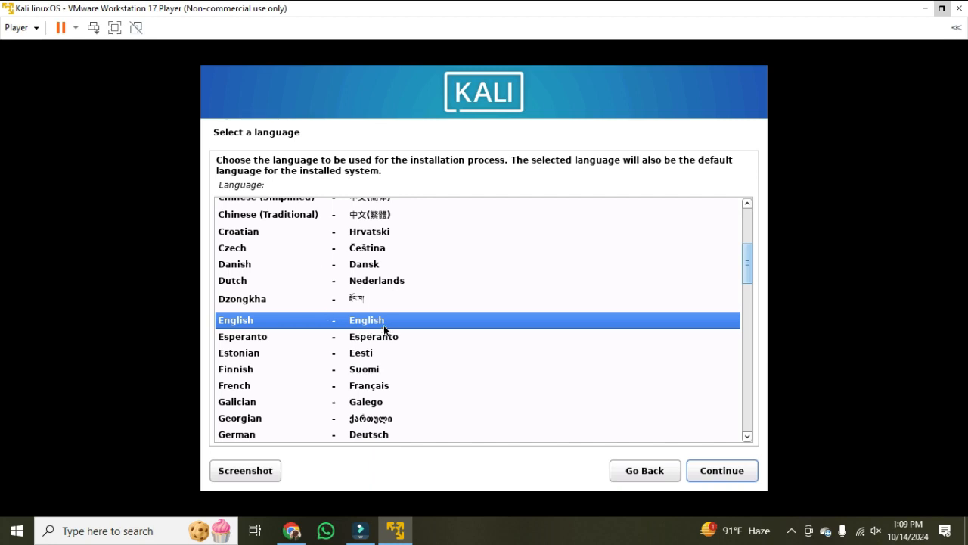
- Choose English as the installation language and United States as the location
click(705, 467)
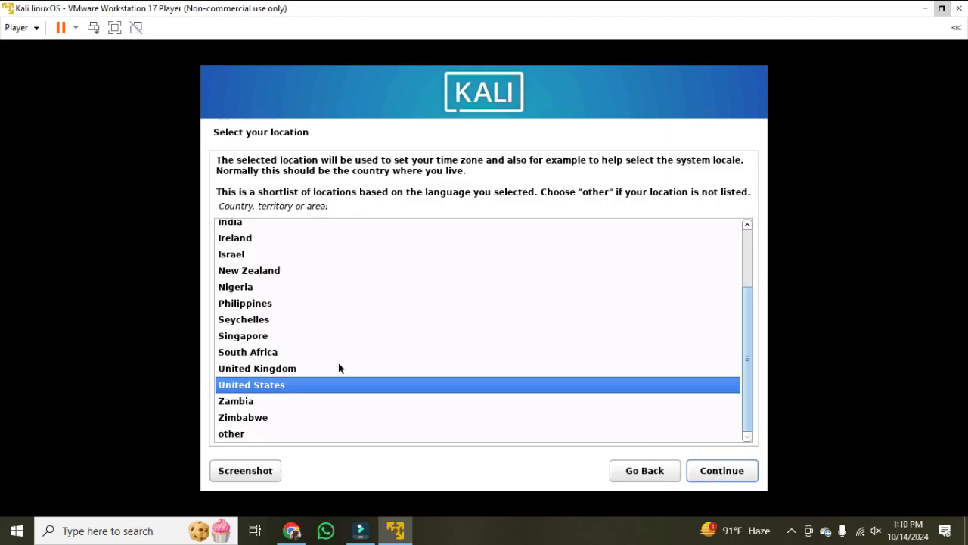
scroll(289, 345, up, 5)
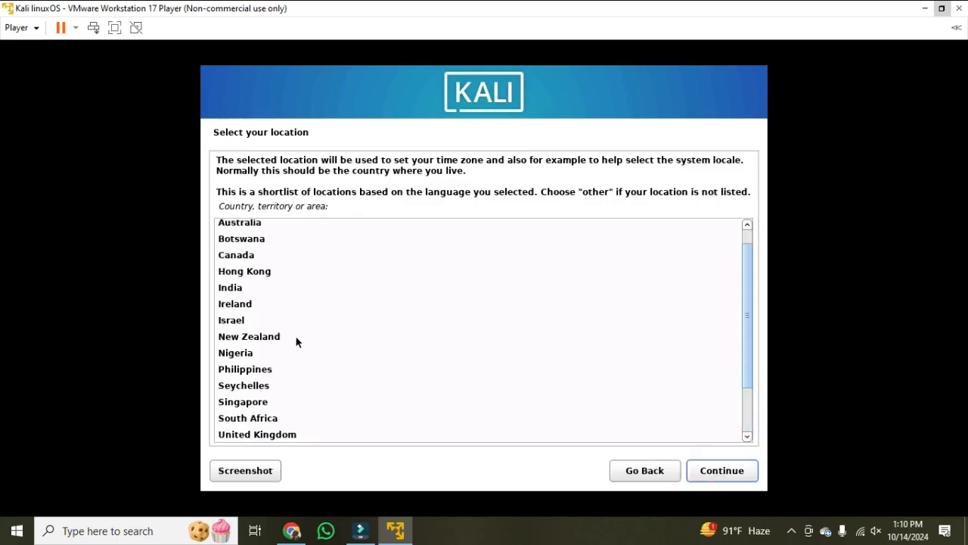
scroll(296, 341, down, 3)
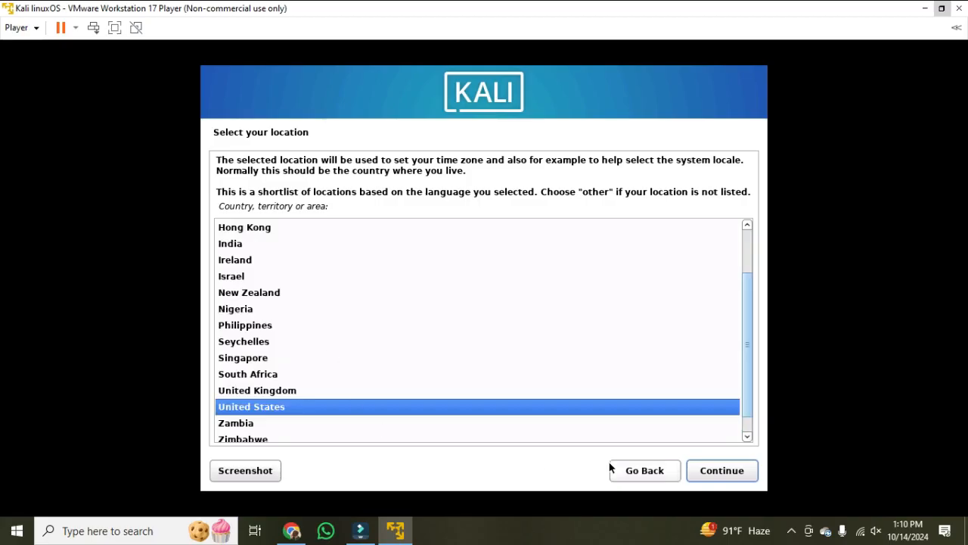
click(718, 472)
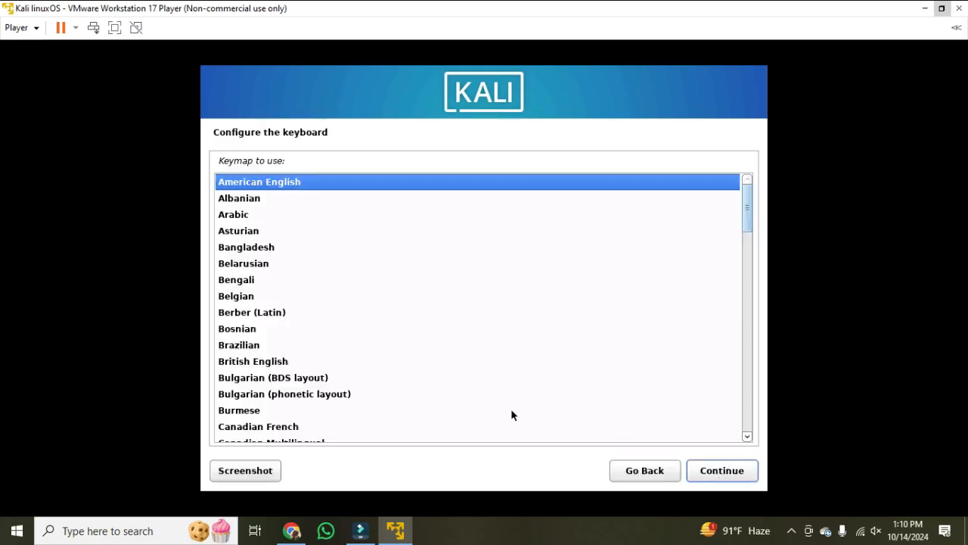
- Accept the American English keymap and configure the network with hostname kali and a blank domain name
click(731, 474)
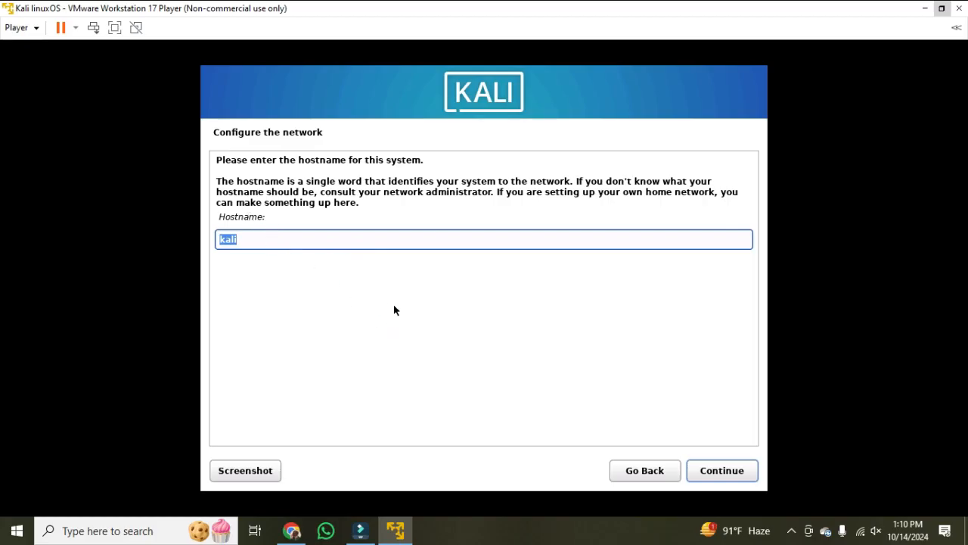
click(731, 475)
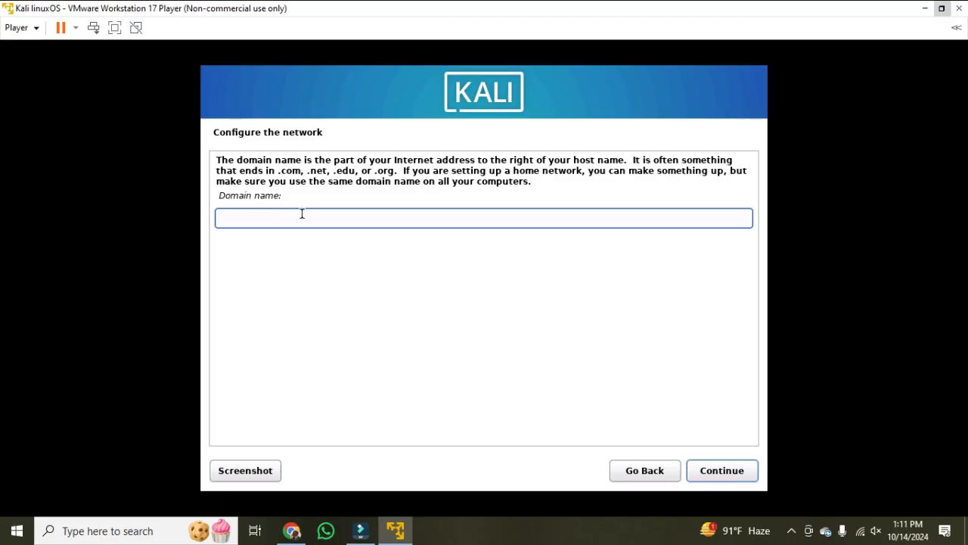
click(720, 472)
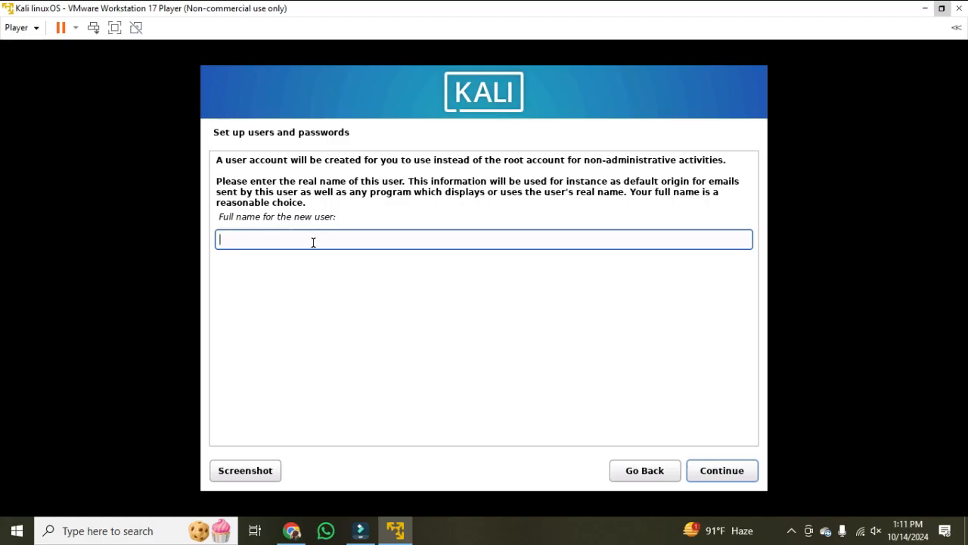
- Enter Defenders as the new user's full name and continue to the username page
text(Defenders)
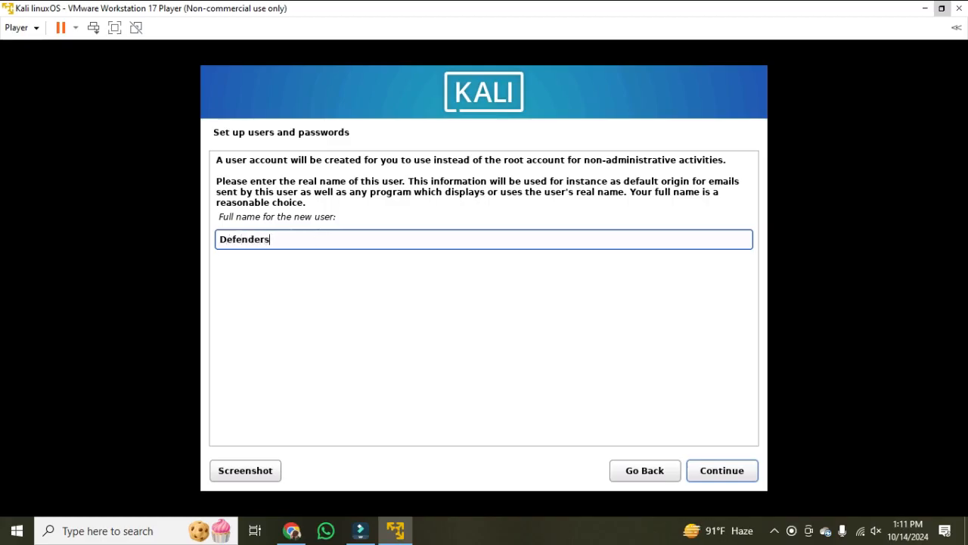
click(705, 475)
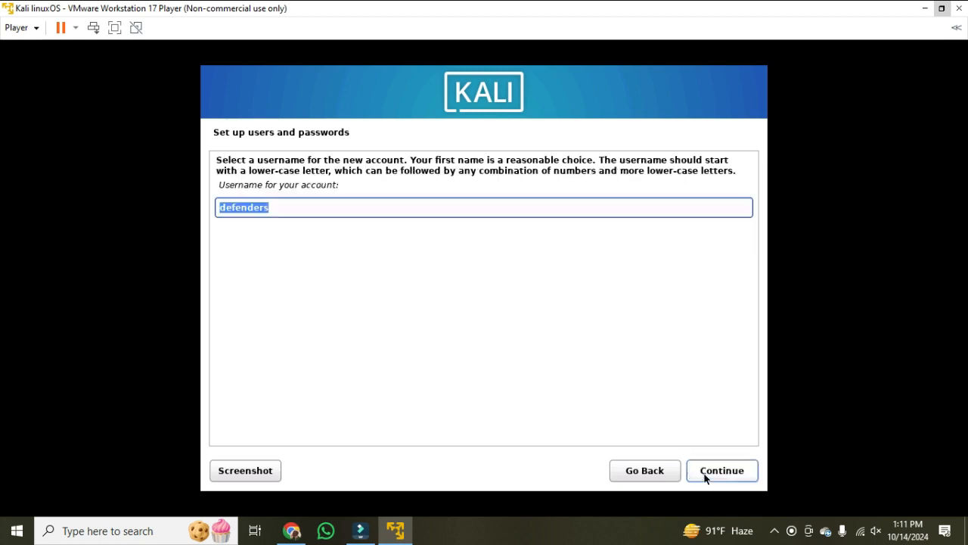
- Replace the suggested account username with kali and continue to the password page
click(290, 212)
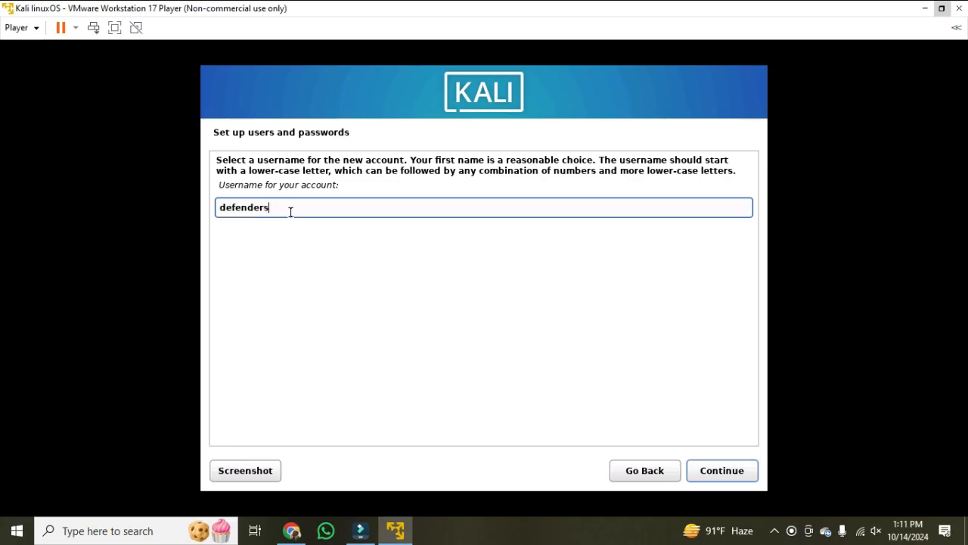
key(BackSpace)
key(BackSpace)
key(BackSpace)
key(BackSpace)
key(BackSpace)
key(BackSpace)
key(BackSpace)
key(BackSpace)
key(BackSpace)
drag(340, 194, 217, 189)
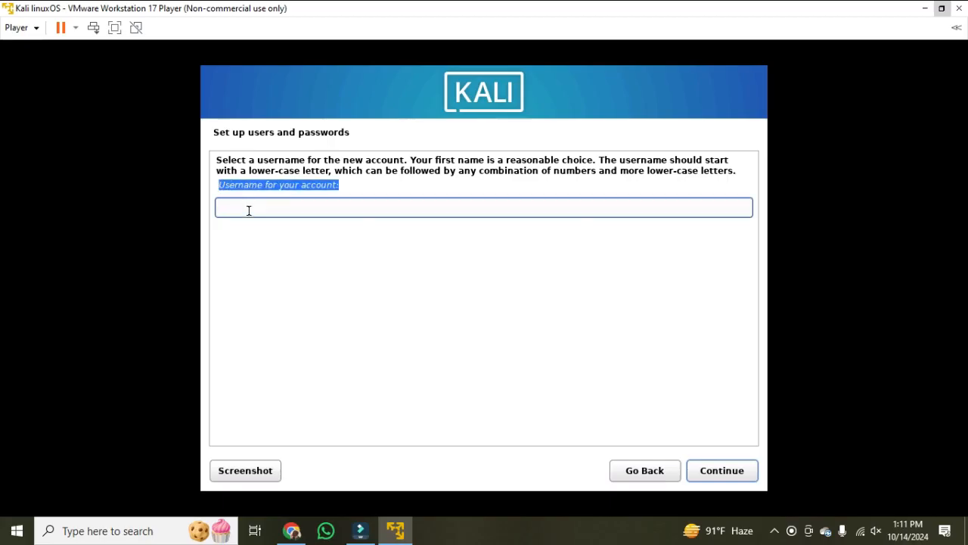
text(Ka)
key(BackSpace)
key(BackSpace)
text(kali)
click(703, 471)
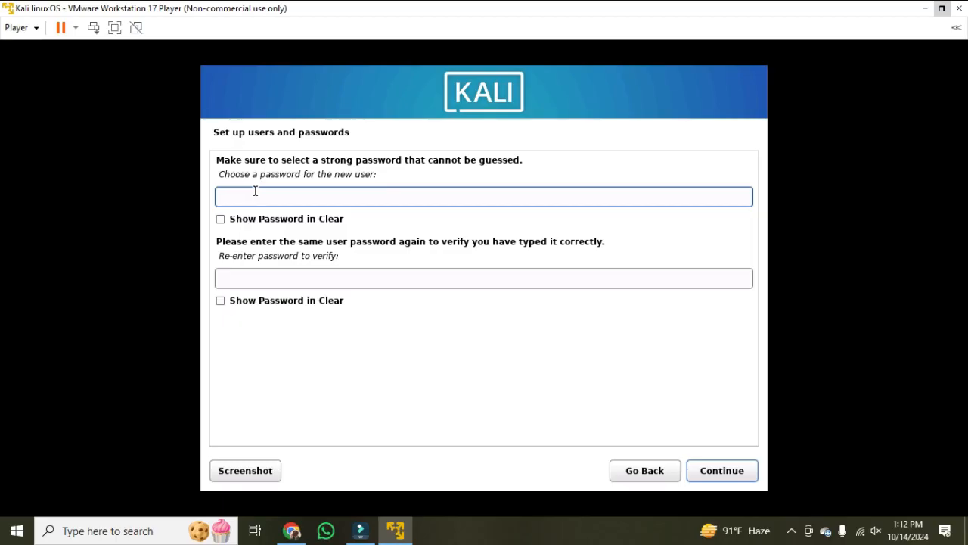
- Enter the new user's password, repeat it in the verification field and continue to the clock setup
text(kal)
key(BackSpace)
key(BackSpace)
key(BackSpace)
text(ka)
key(BackSpace)
key(BackSpace)
text(*******)
click(344, 276)
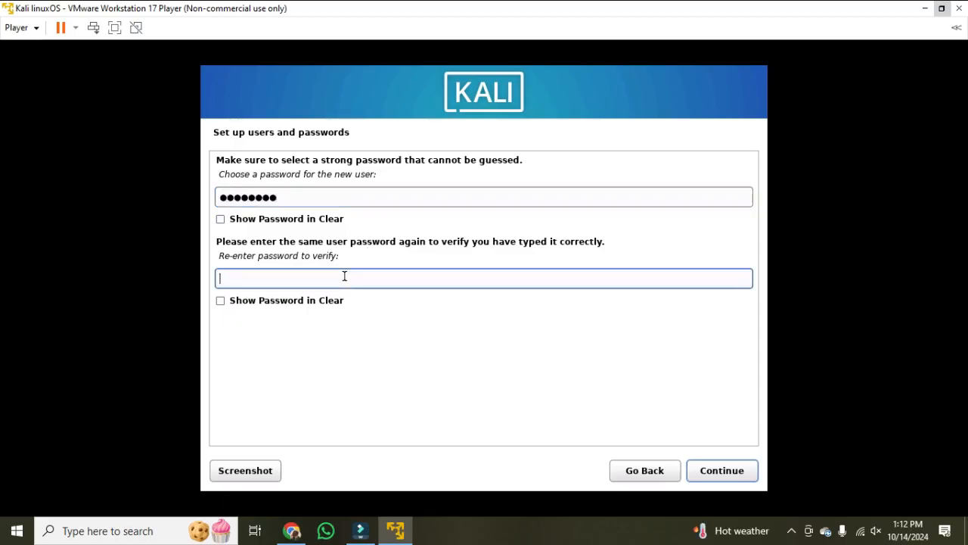
text(********)
click(701, 475)
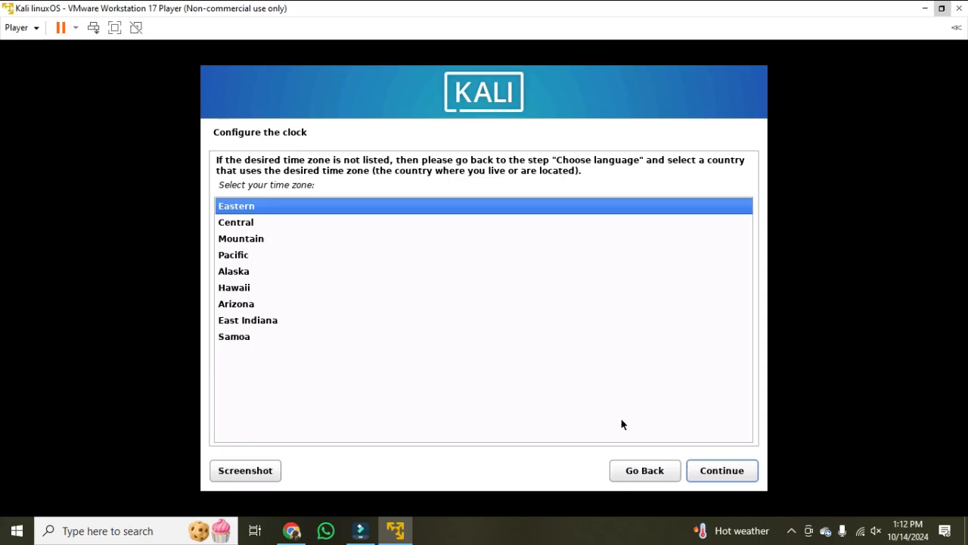
- Accept the Eastern time zone and set up guided partitioning of the entire sda disk with all files in one partition
click(729, 476)
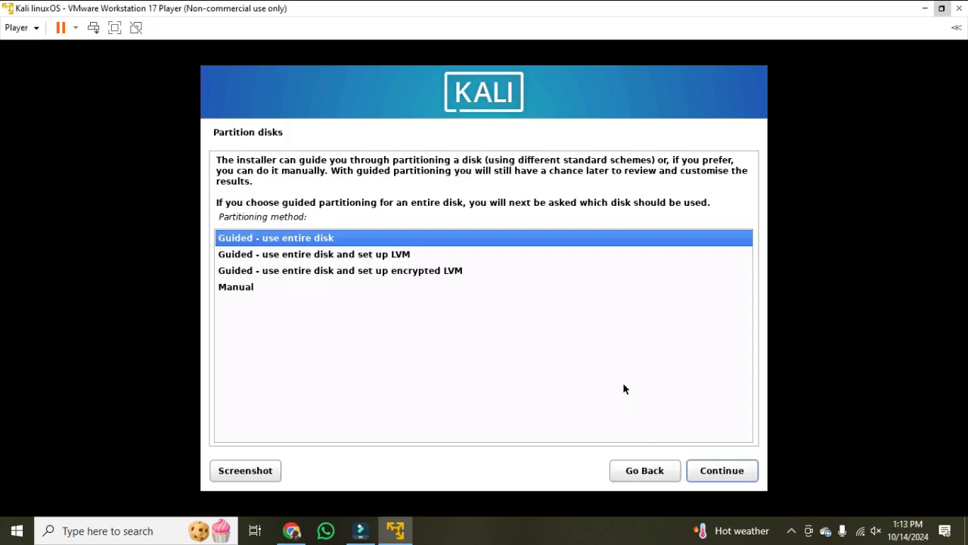
click(720, 476)
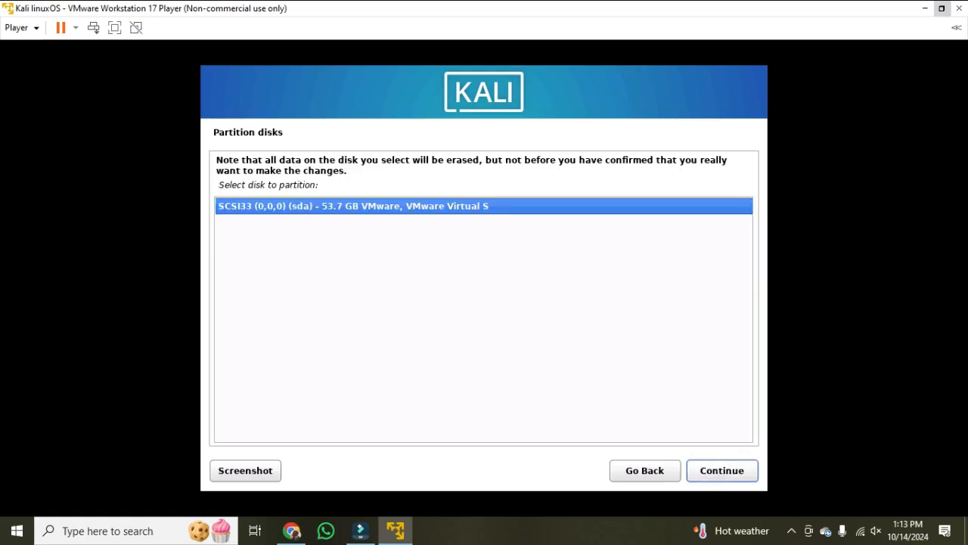
click(713, 473)
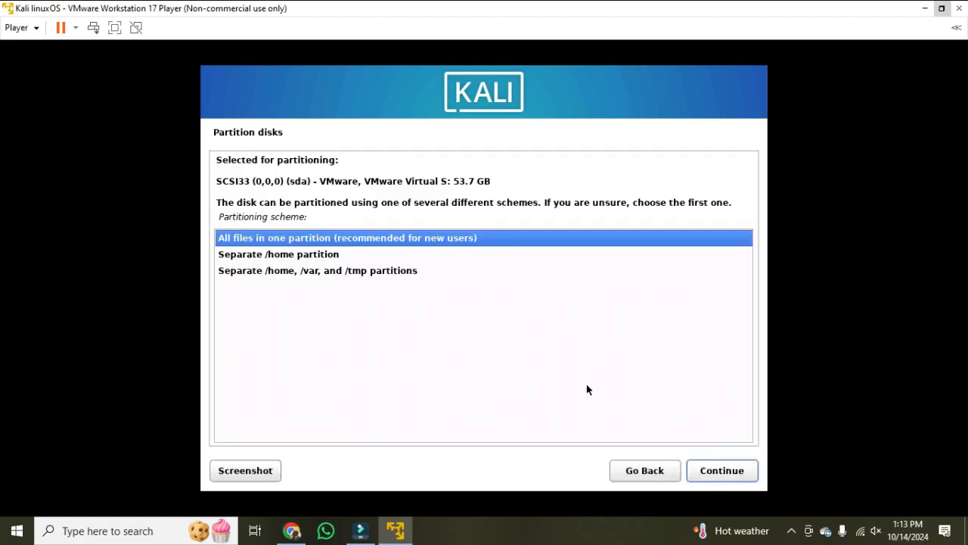
click(707, 472)
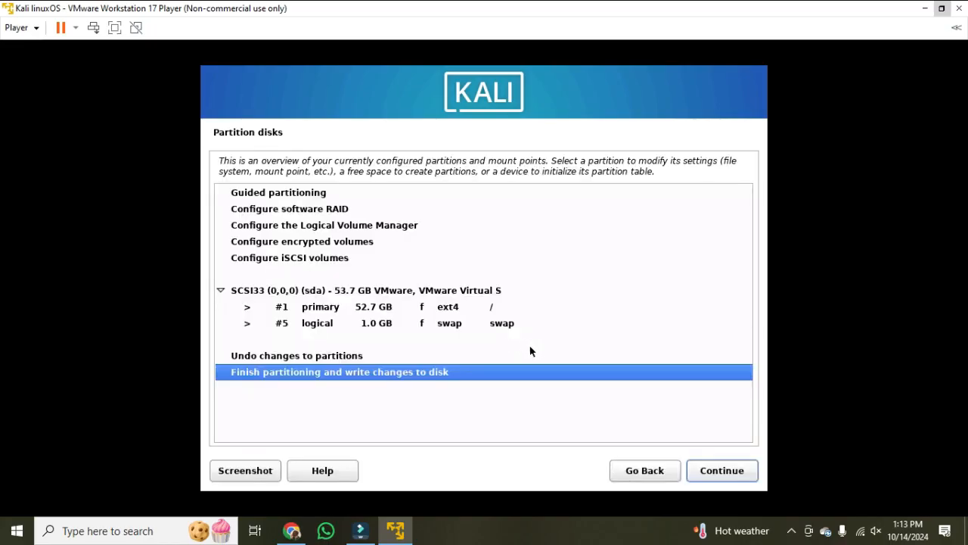
- Write the partition changes to disk and install the default software selection with Xfce, top10 and default tools
click(722, 471)
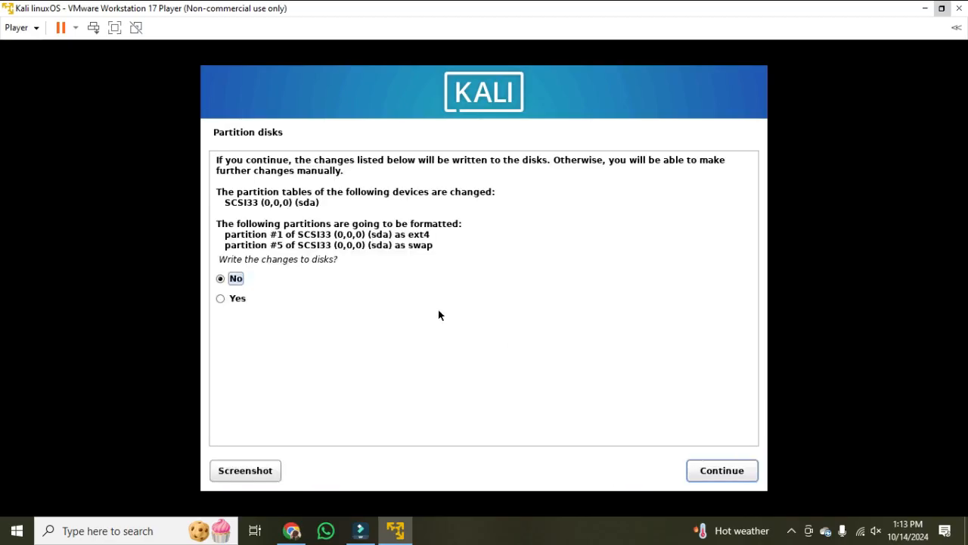
click(237, 299)
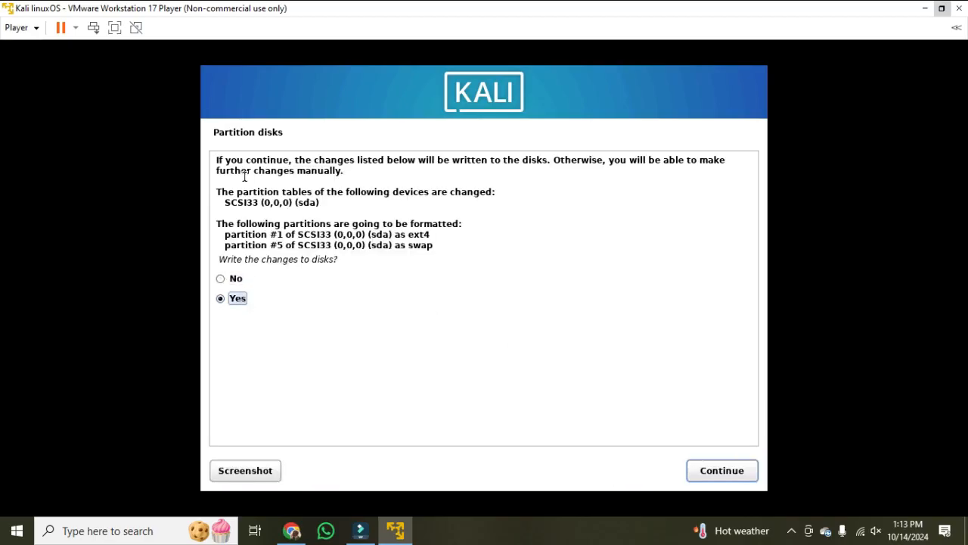
click(718, 473)
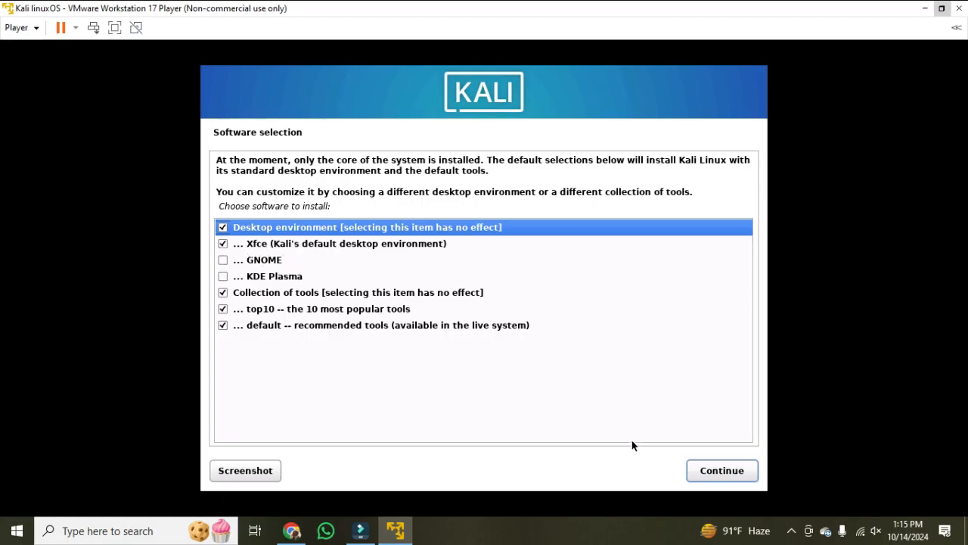
click(721, 469)
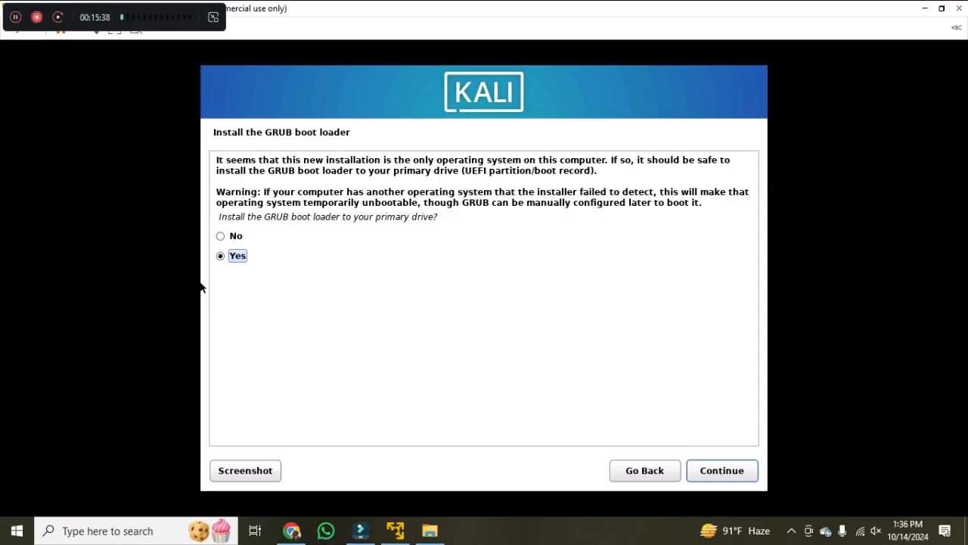
- Install the GRUB boot loader on /dev/sda and reboot into the installed system
click(711, 473)
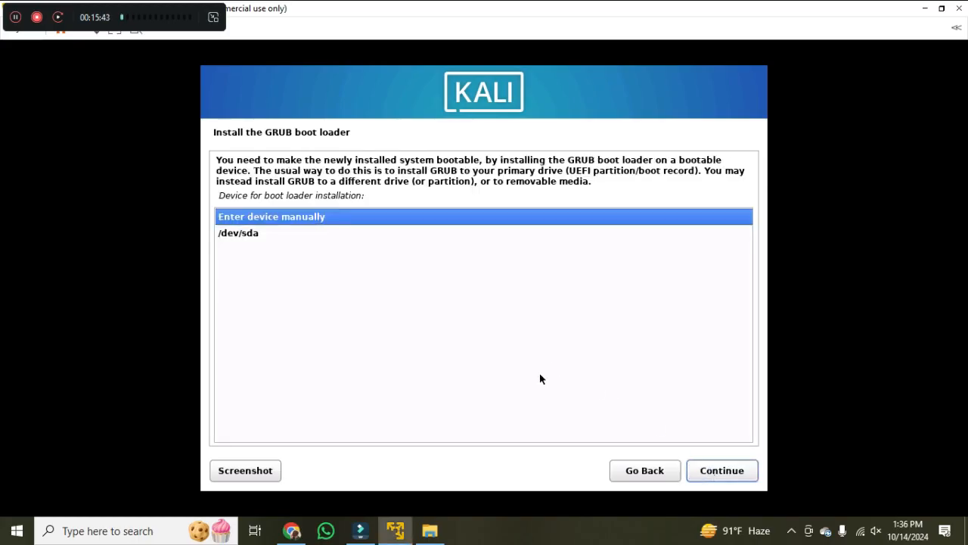
click(255, 236)
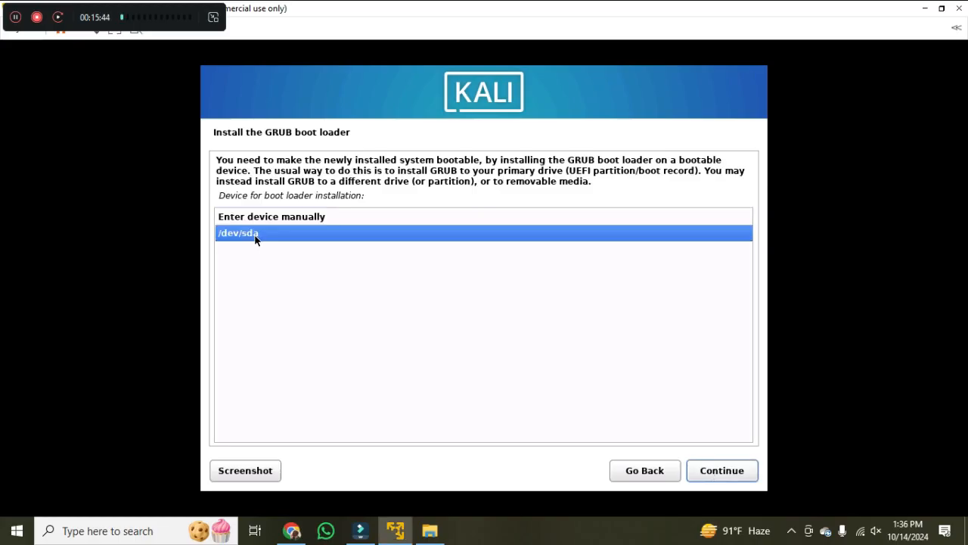
click(732, 476)
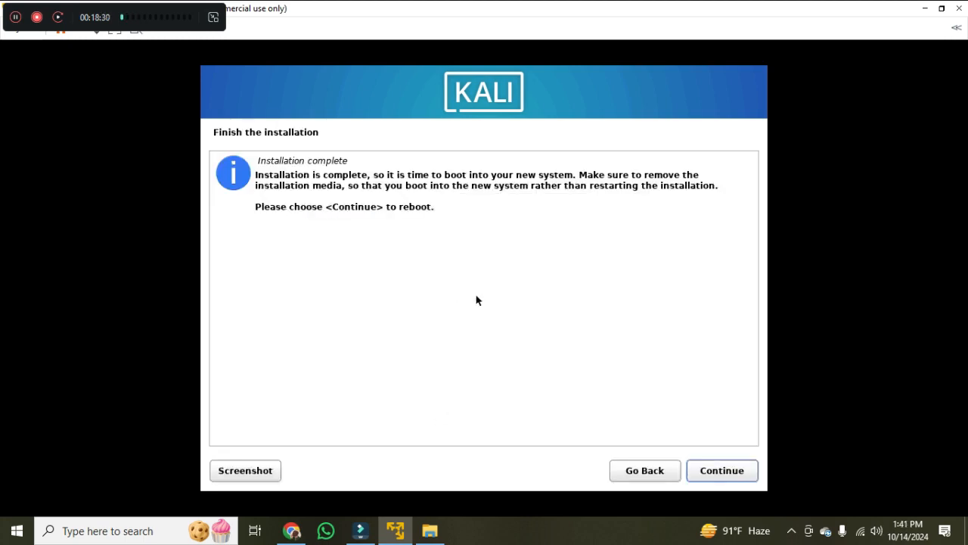
click(720, 471)
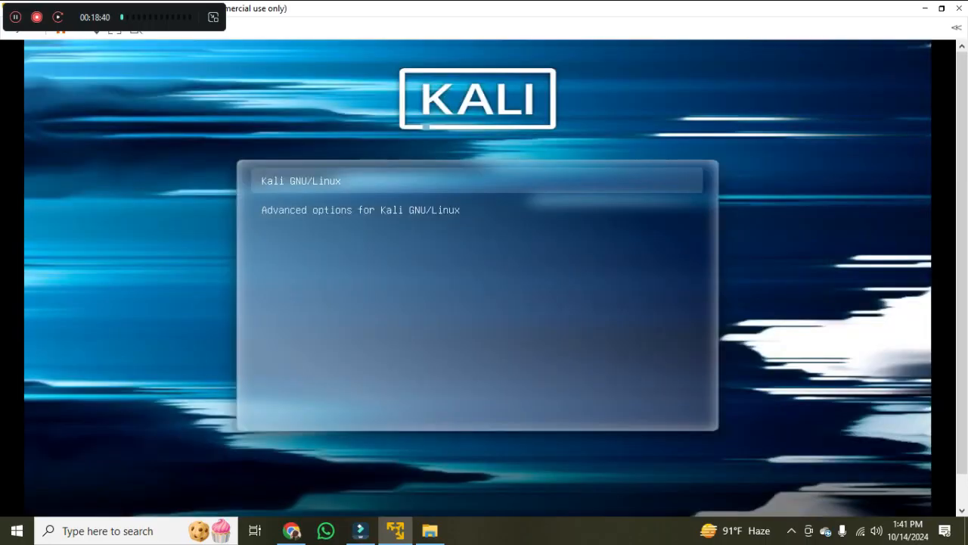
- Boot the Kali GNU/Linux entry and log in as kali with the account password
key(Return)
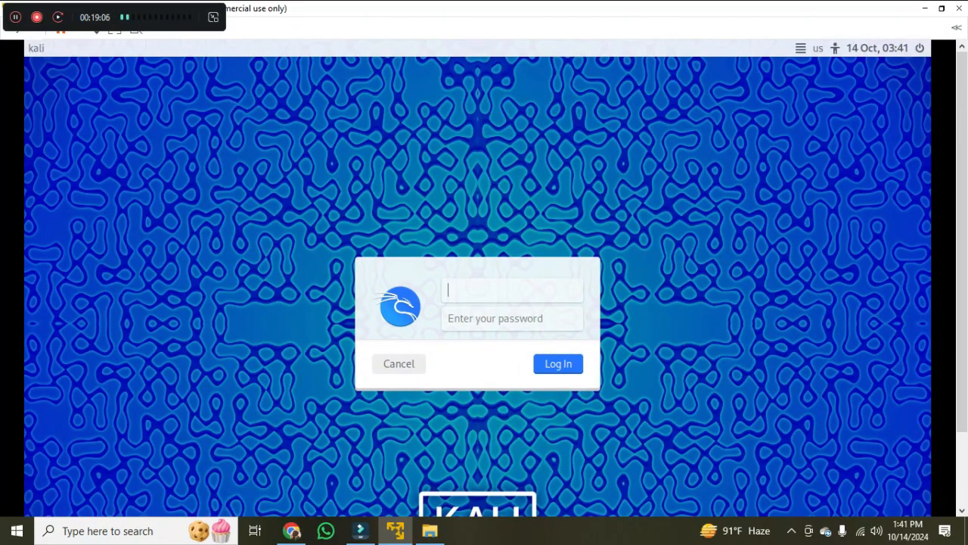
text(kali)
click(495, 318)
text(******)
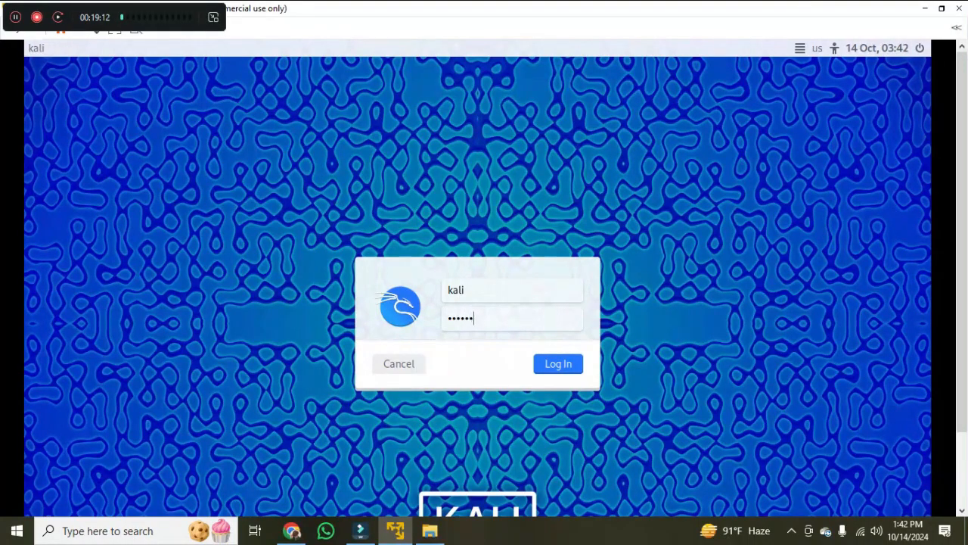
text(**)
key(Return)
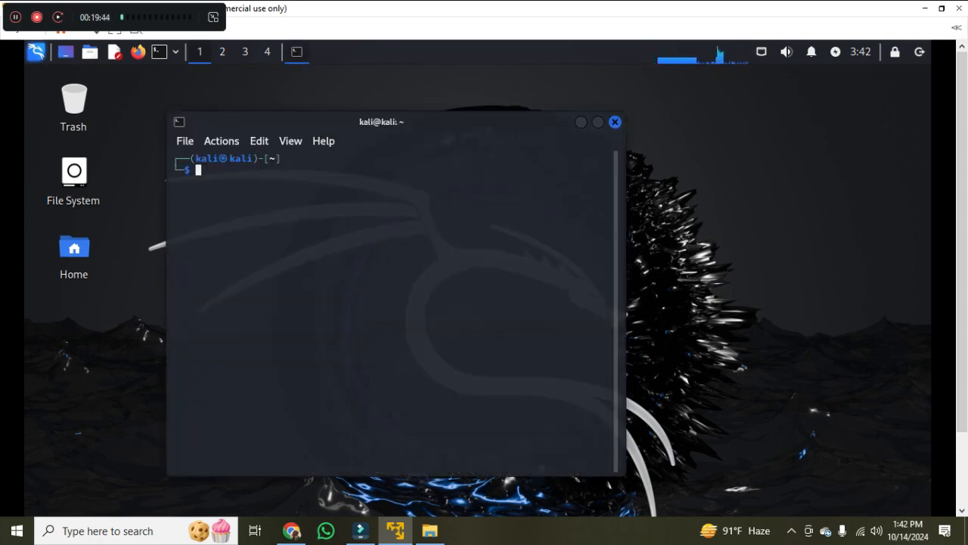
- Refresh the package lists with sudo apt update, authenticate with the sudo password, and close the terminal
text(d)
key(BackSpace)
text(sudo)
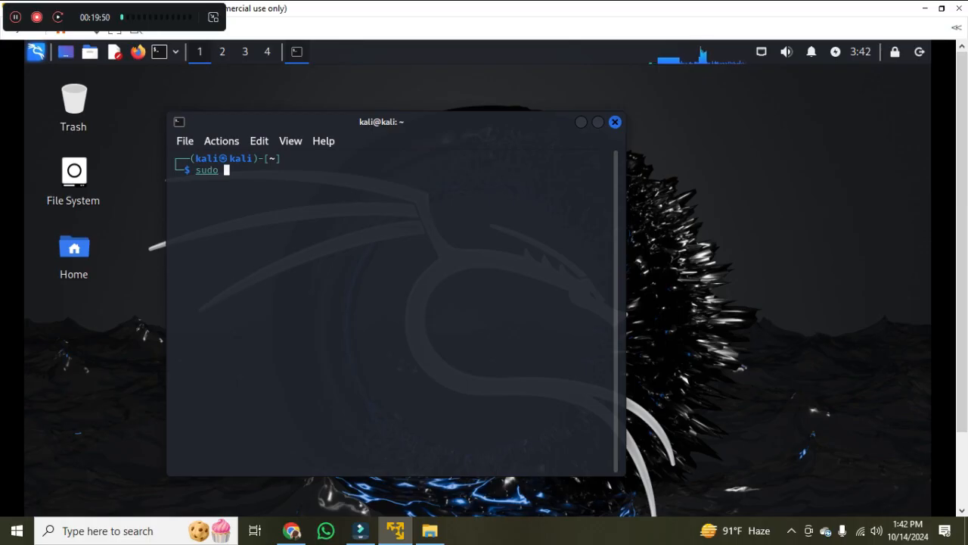
text( apt update)
key(Return)
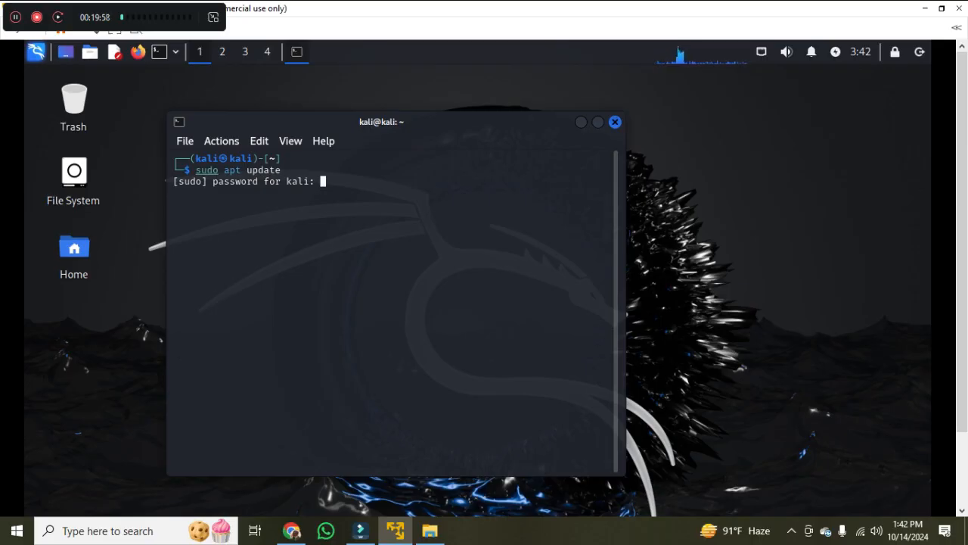
key(Return)
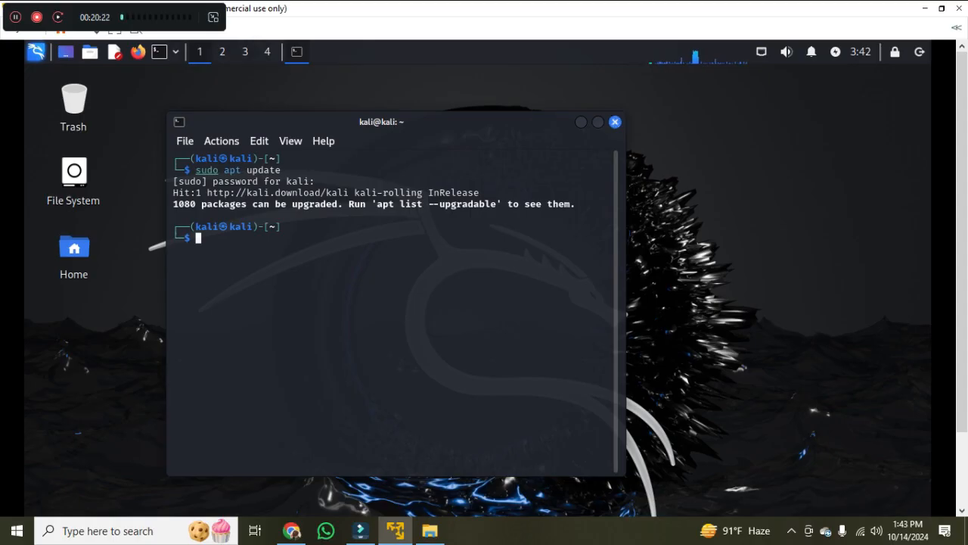
click(615, 122)
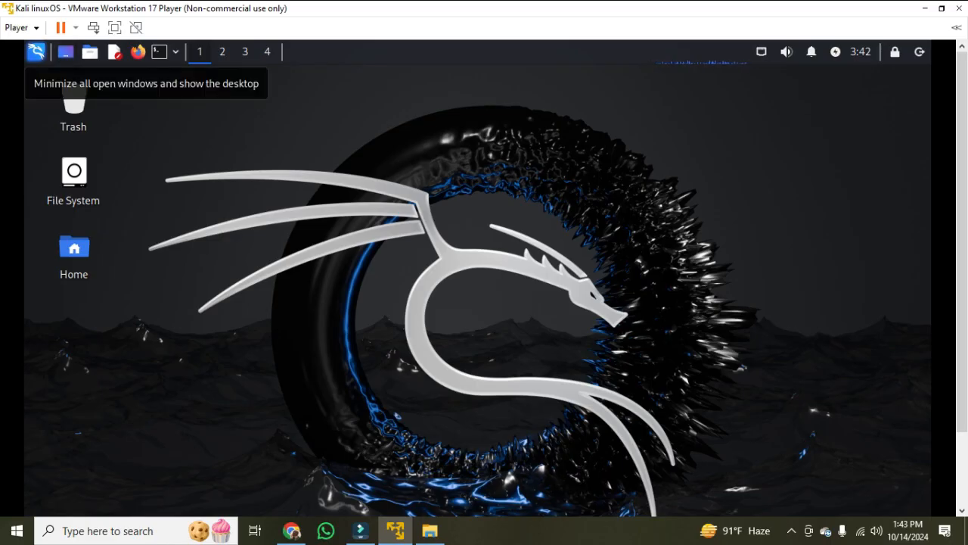
- Look through the Settings and All Applications categories of the Kali applications list, then close it
click(66, 52)
click(36, 52)
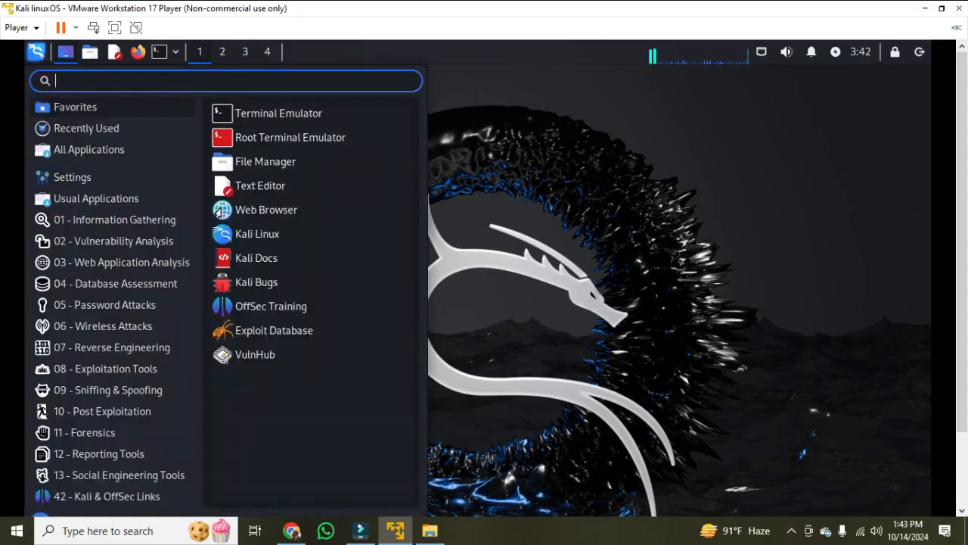
click(72, 176)
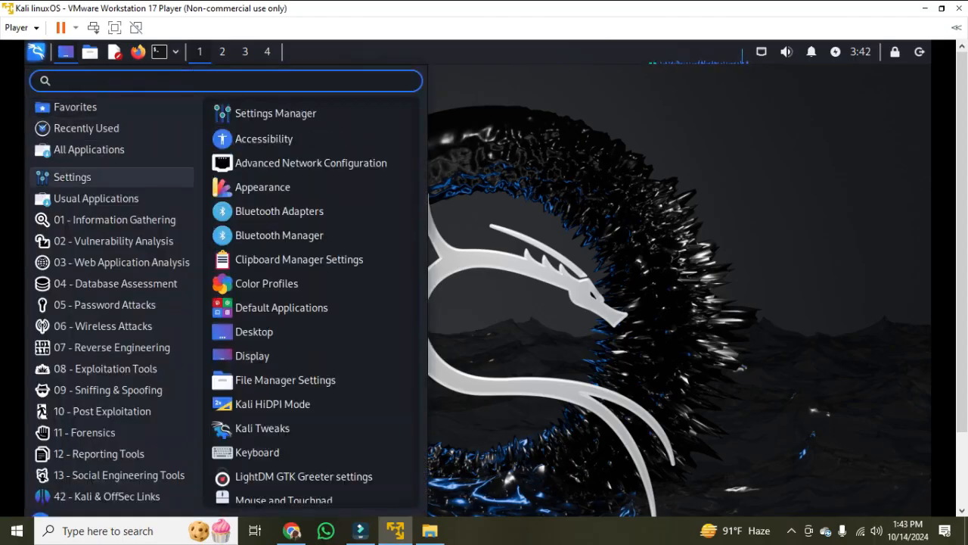
mouse_move(88, 149)
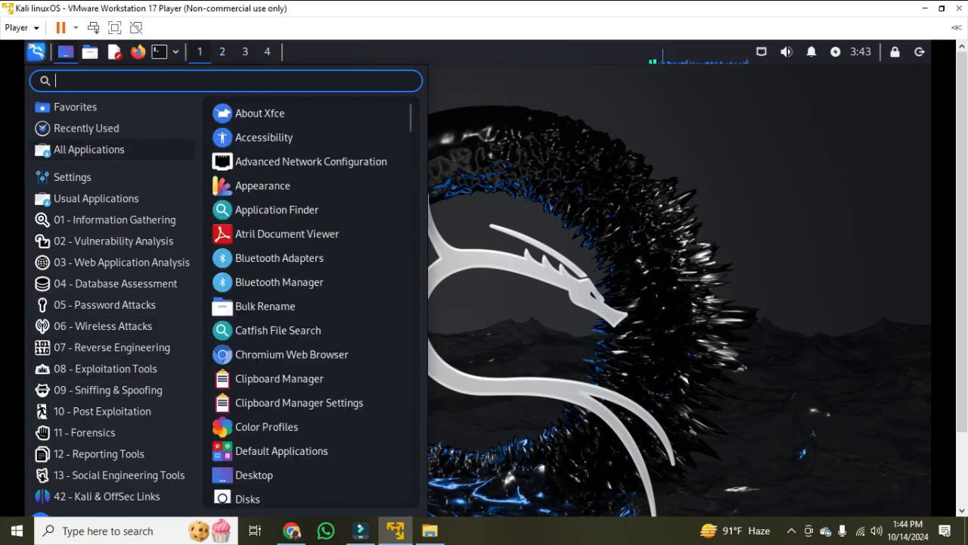
click(36, 52)
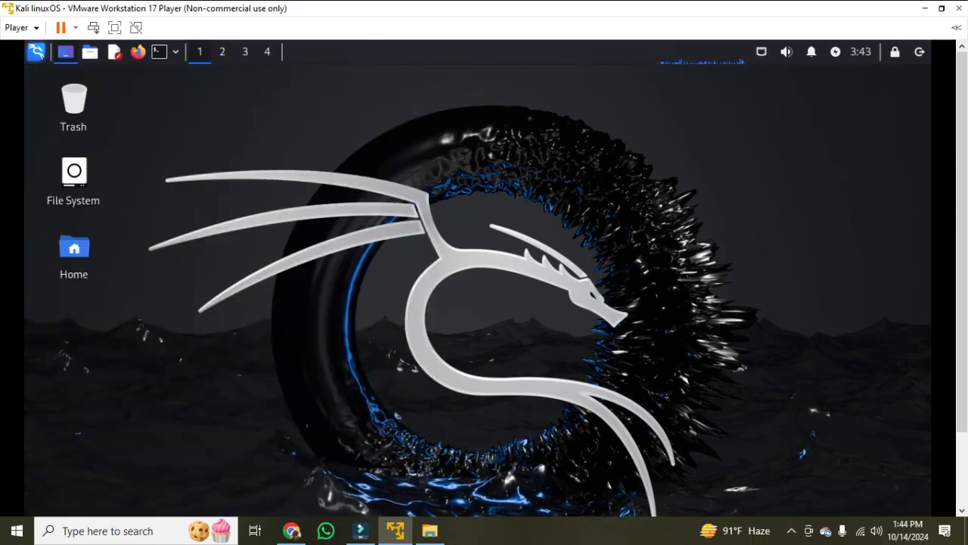